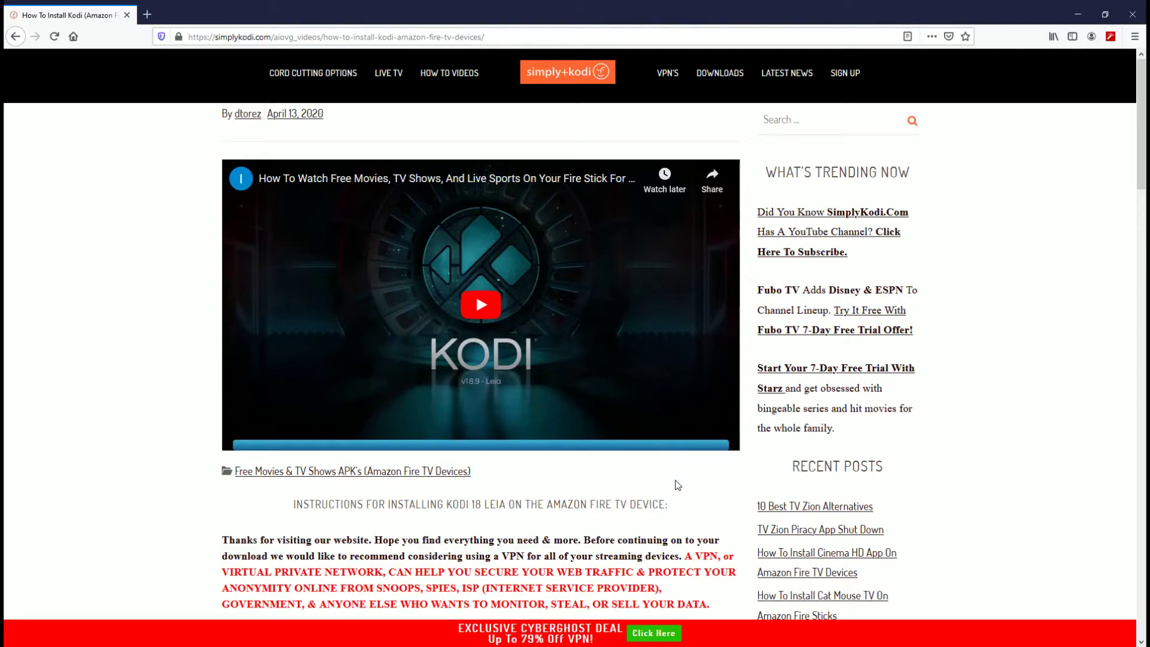
{"action": "scroll", "coordinate": [674, 480], "scroll_direction": "down", "scroll_amount": 3}
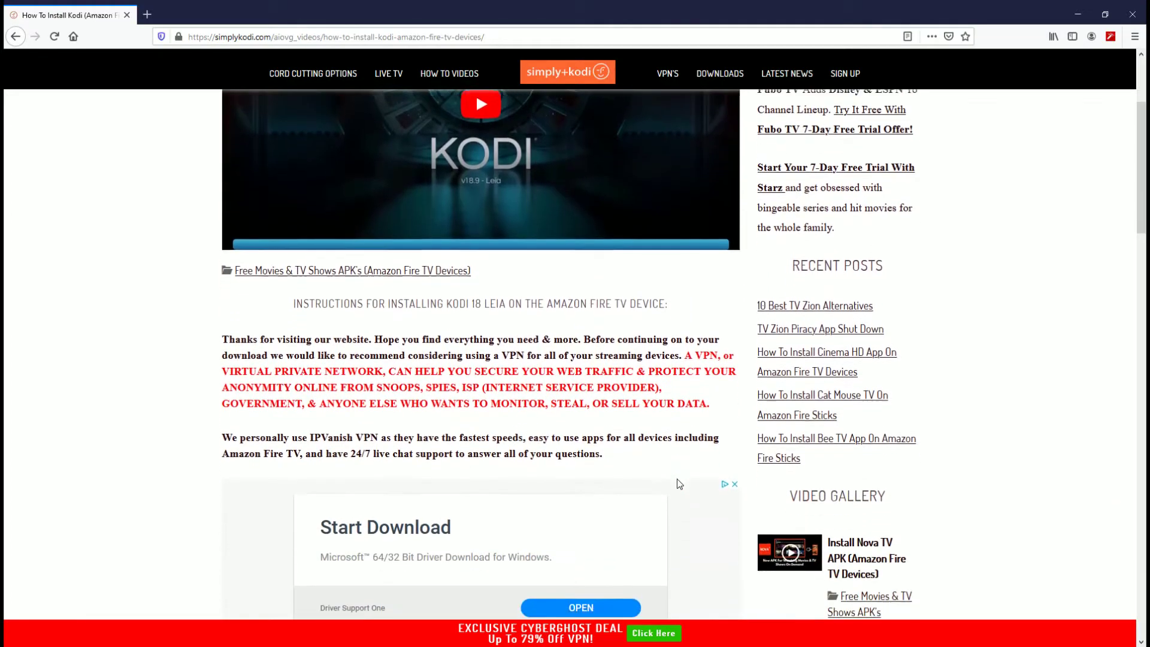
{"action": "scroll", "coordinate": [677, 479], "scroll_direction": "up", "scroll_amount": 3}
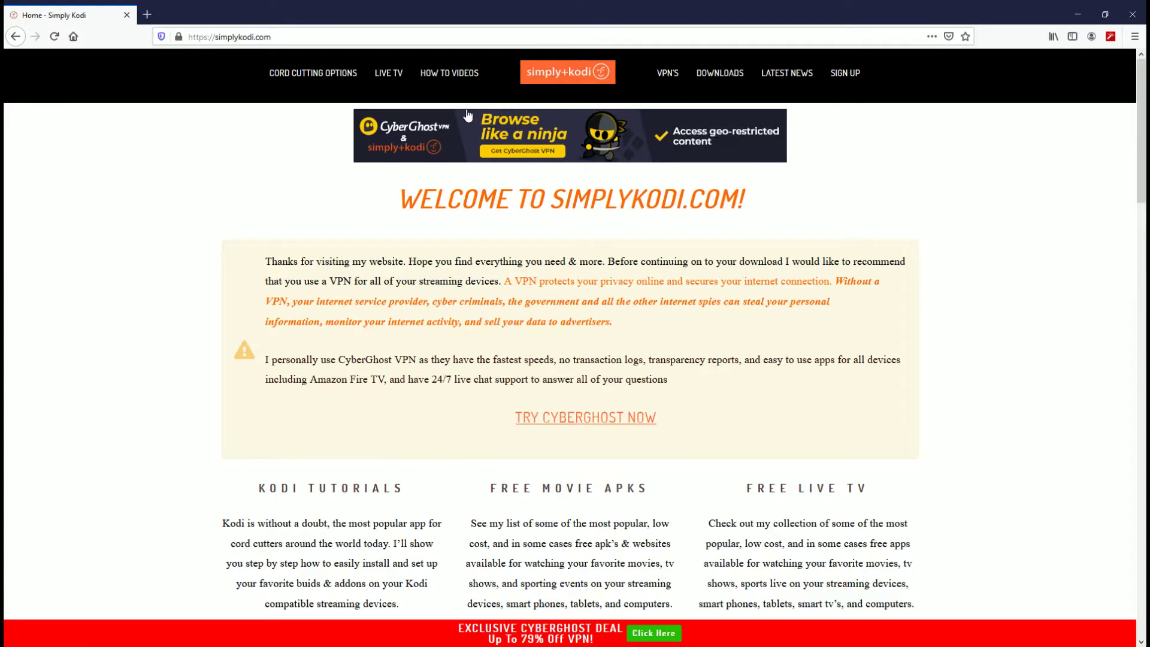
{"action": "mouse_move", "coordinate": [317, 76]}
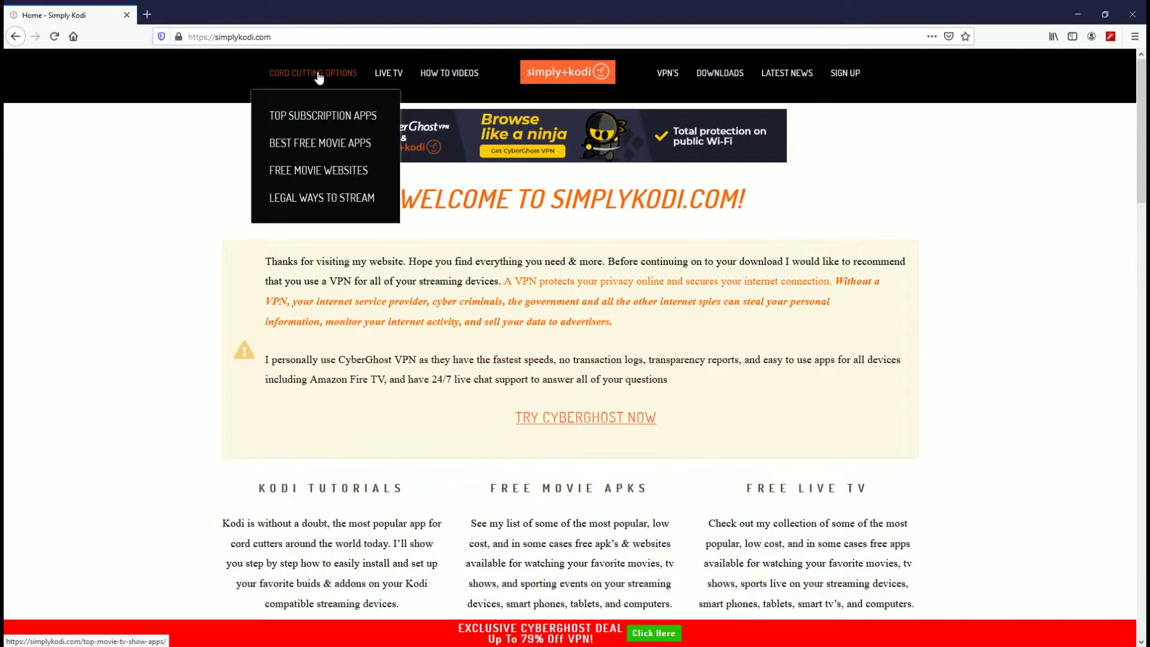
{"action": "mouse_move", "coordinate": [422, 82]}
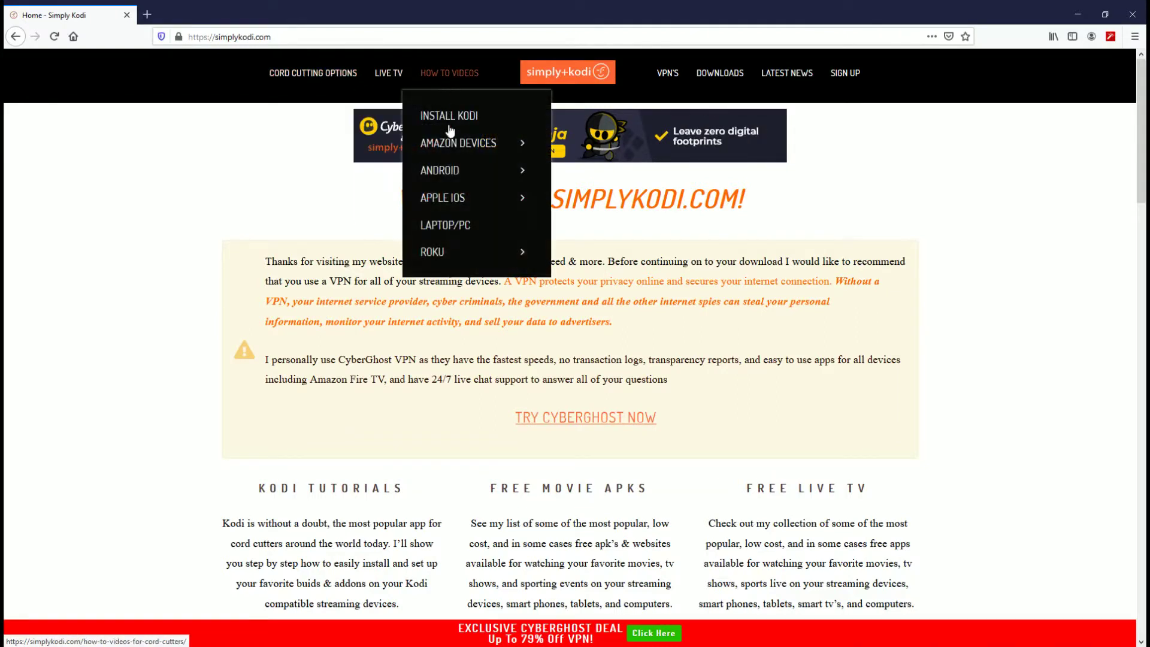
Open the site's Downloads page and examine the listed app, website, VPN, browser and tool links.
{"action": "left_click", "coordinate": [735, 76]}
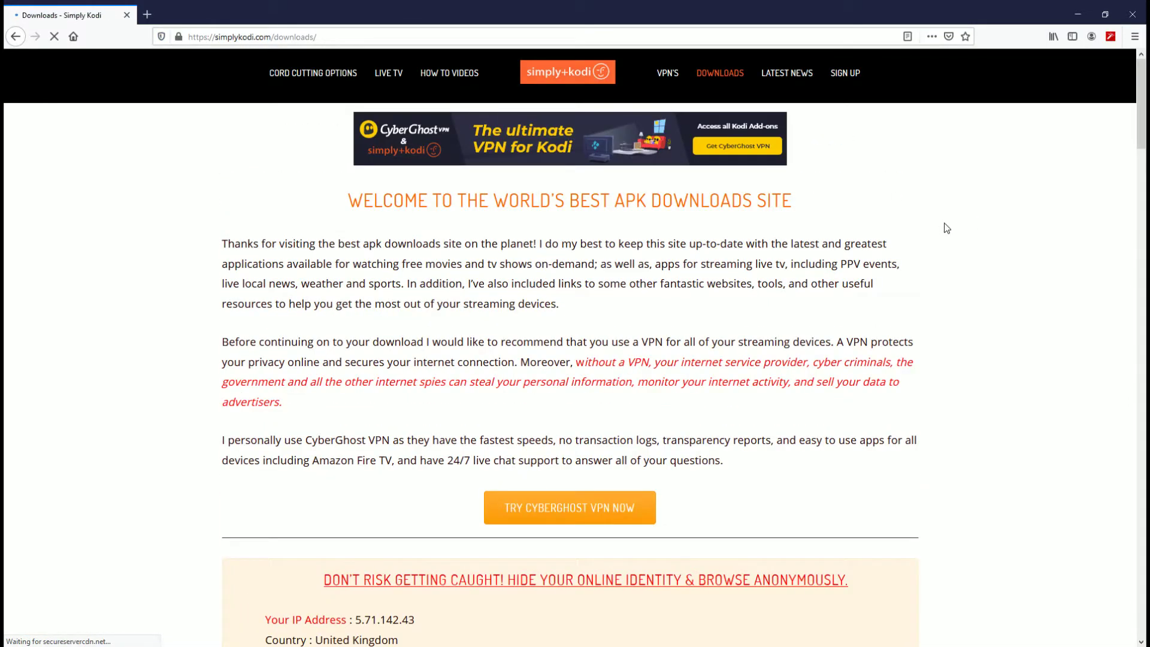
{"action": "scroll", "coordinate": [948, 229], "scroll_direction": "down", "scroll_amount": 3}
{"action": "scroll", "coordinate": [950, 234], "scroll_direction": "down", "scroll_amount": 5}
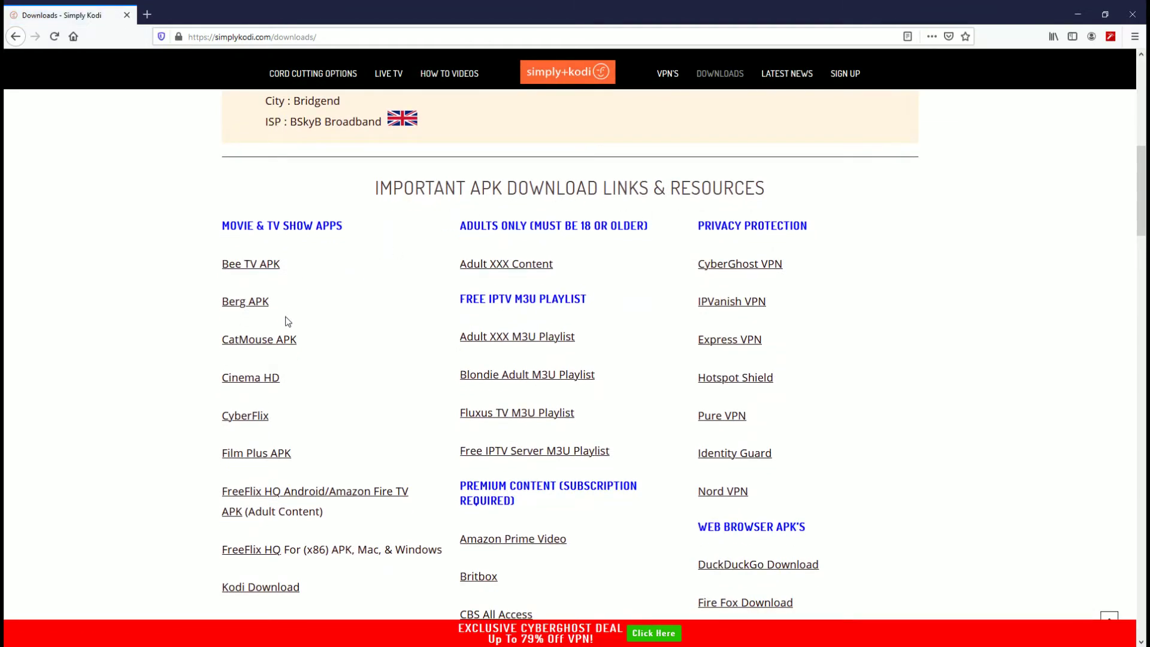
{"action": "scroll", "coordinate": [300, 339], "scroll_direction": "down", "scroll_amount": 1}
{"action": "scroll", "coordinate": [311, 343], "scroll_direction": "down", "scroll_amount": 2}
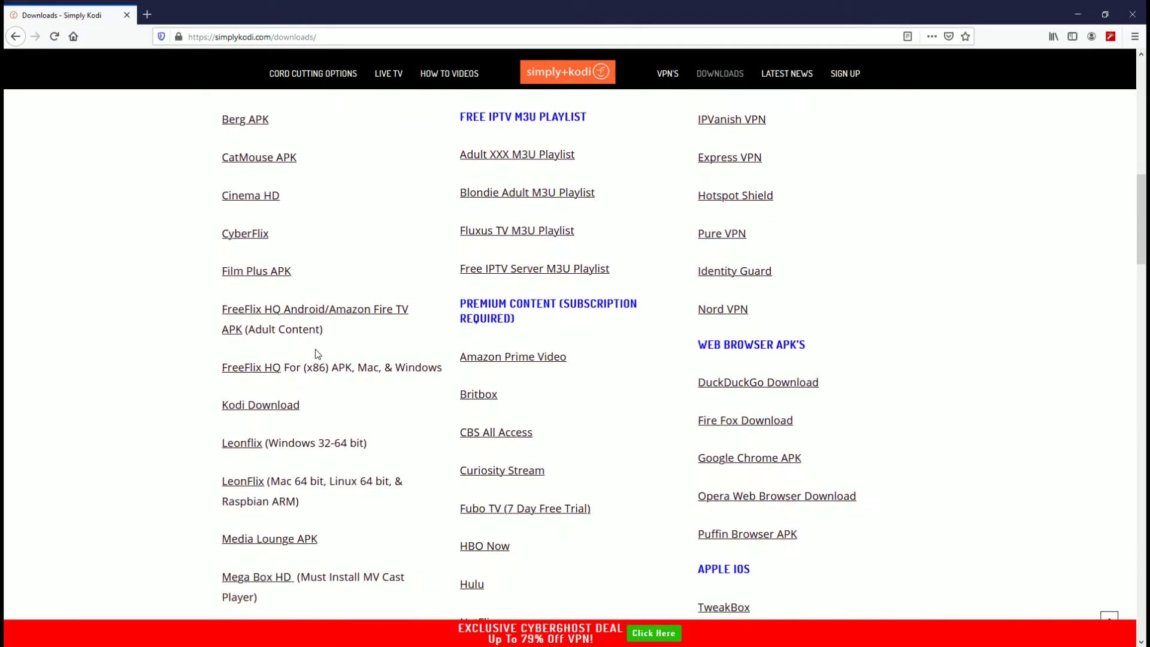
{"action": "scroll", "coordinate": [325, 344], "scroll_direction": "down", "scroll_amount": 1}
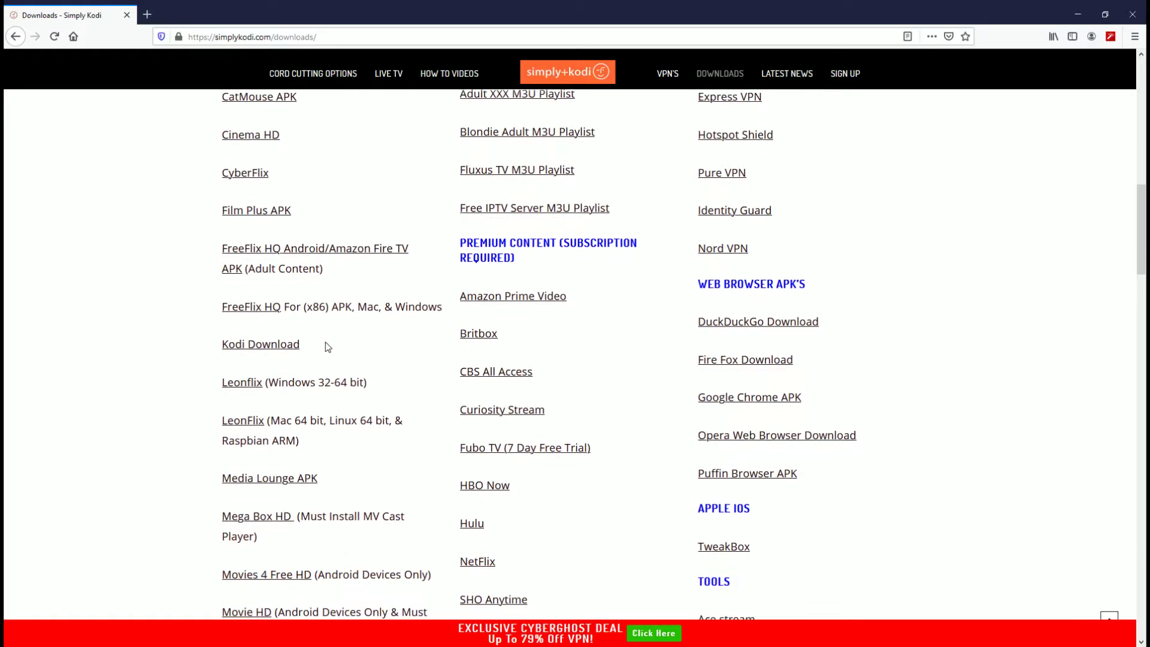
{"action": "scroll", "coordinate": [326, 338], "scroll_direction": "up", "scroll_amount": 5}
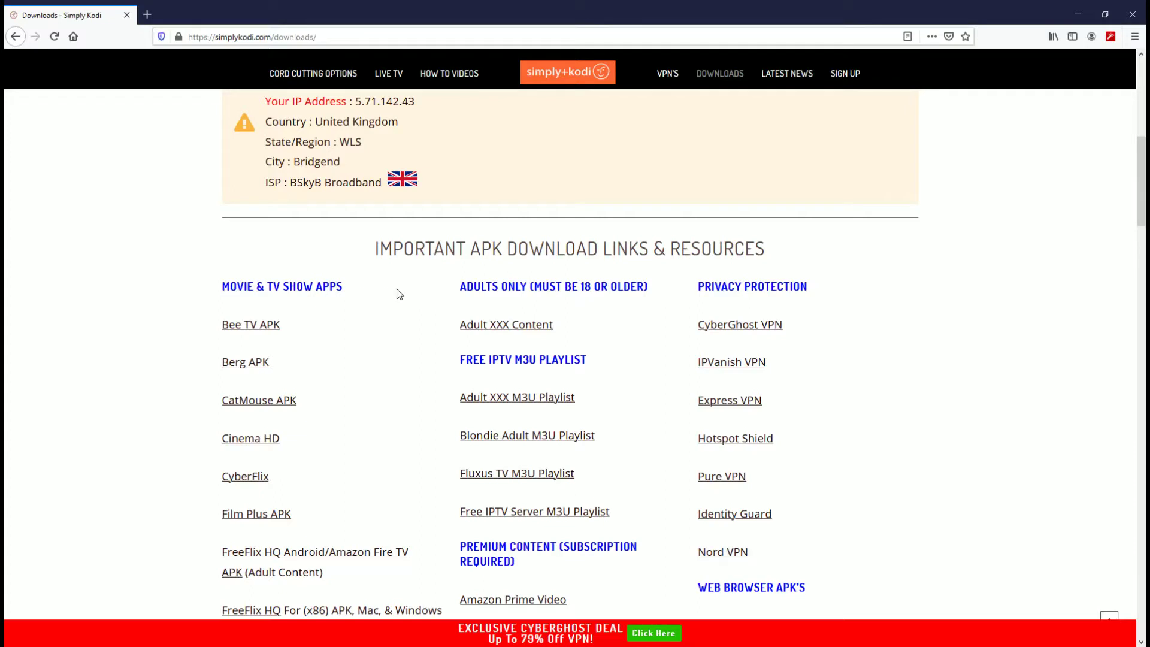
{"action": "scroll", "coordinate": [397, 290], "scroll_direction": "down", "scroll_amount": 3}
{"action": "scroll", "coordinate": [397, 294], "scroll_direction": "down", "scroll_amount": 1}
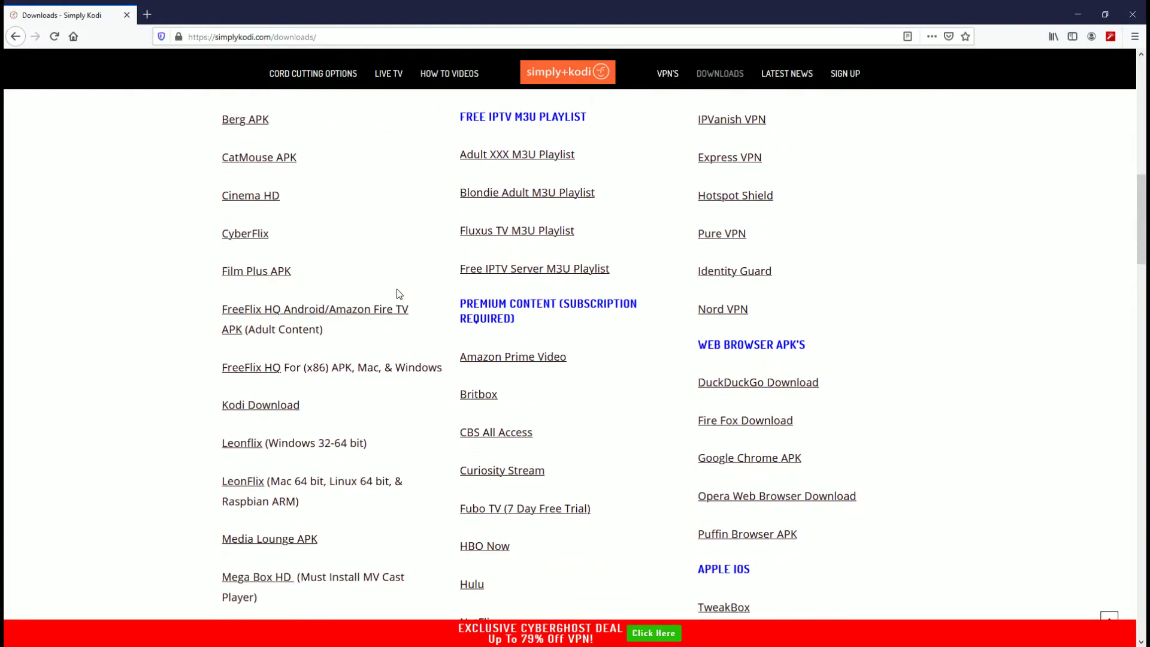
{"action": "scroll", "coordinate": [397, 294], "scroll_direction": "down", "scroll_amount": 2}
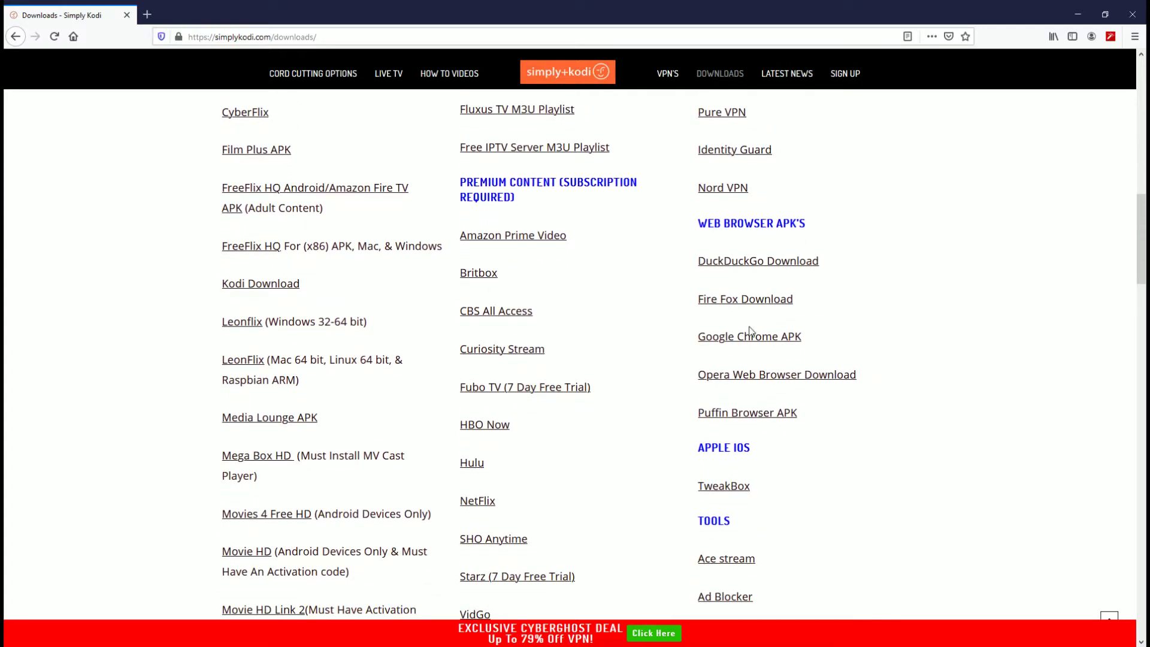
{"action": "scroll", "coordinate": [689, 329], "scroll_direction": "down", "scroll_amount": 6}
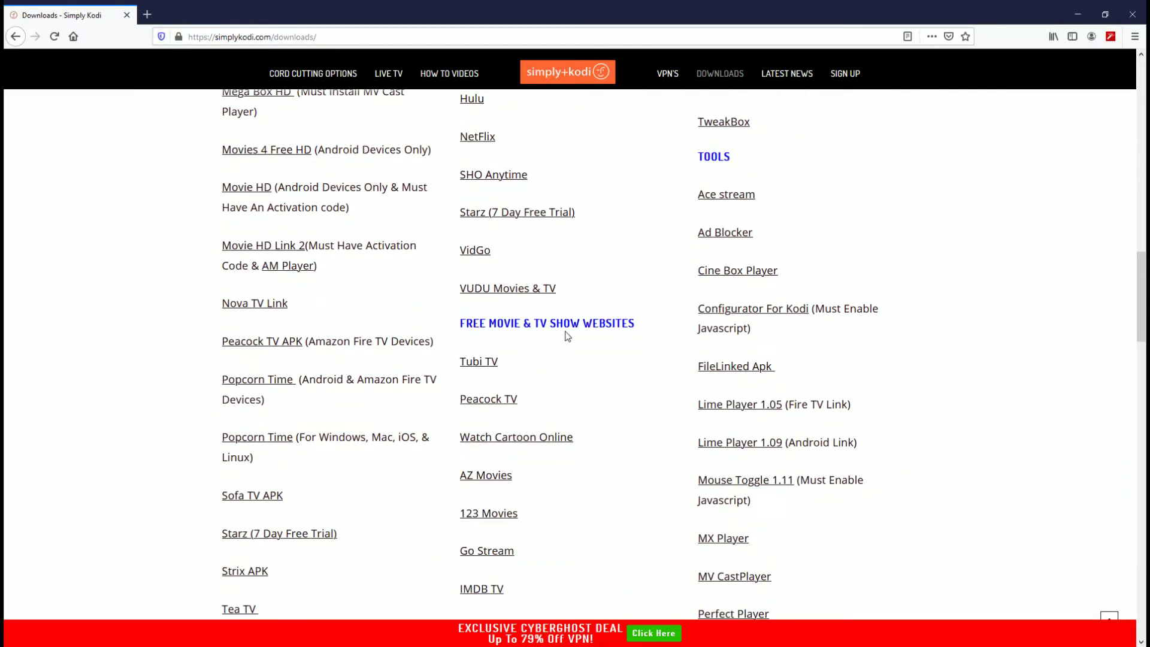
{"action": "scroll", "coordinate": [590, 354], "scroll_direction": "down", "scroll_amount": 2}
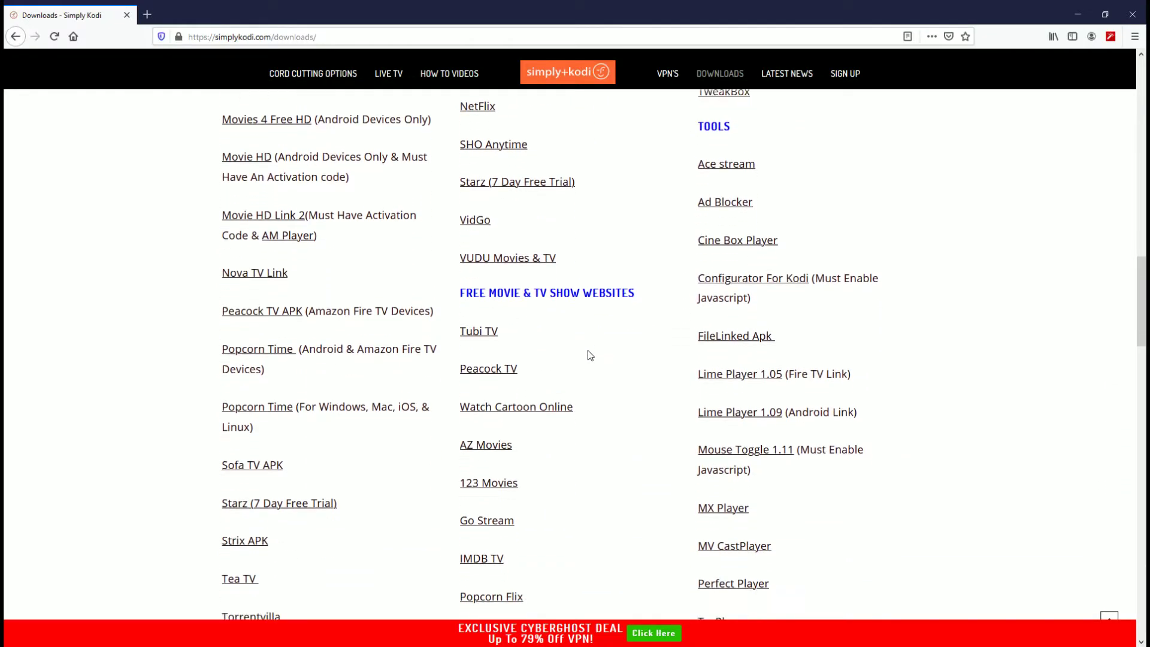
{"action": "scroll", "coordinate": [590, 354], "scroll_direction": "down", "scroll_amount": 5}
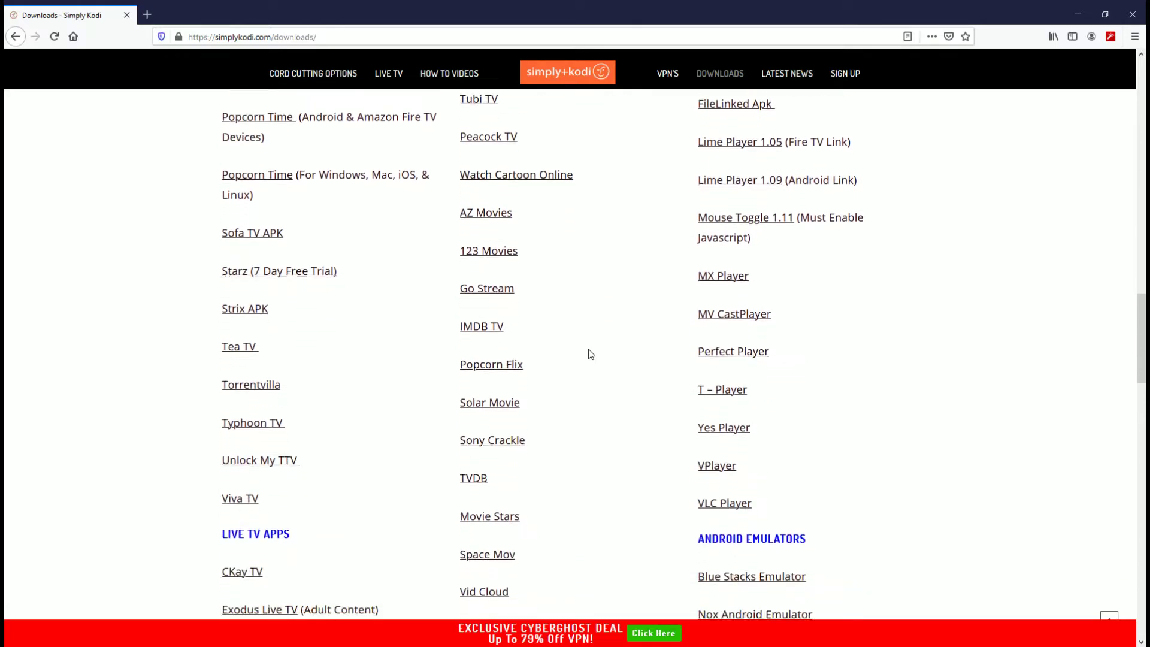
{"action": "scroll", "coordinate": [591, 354], "scroll_direction": "down", "scroll_amount": 4}
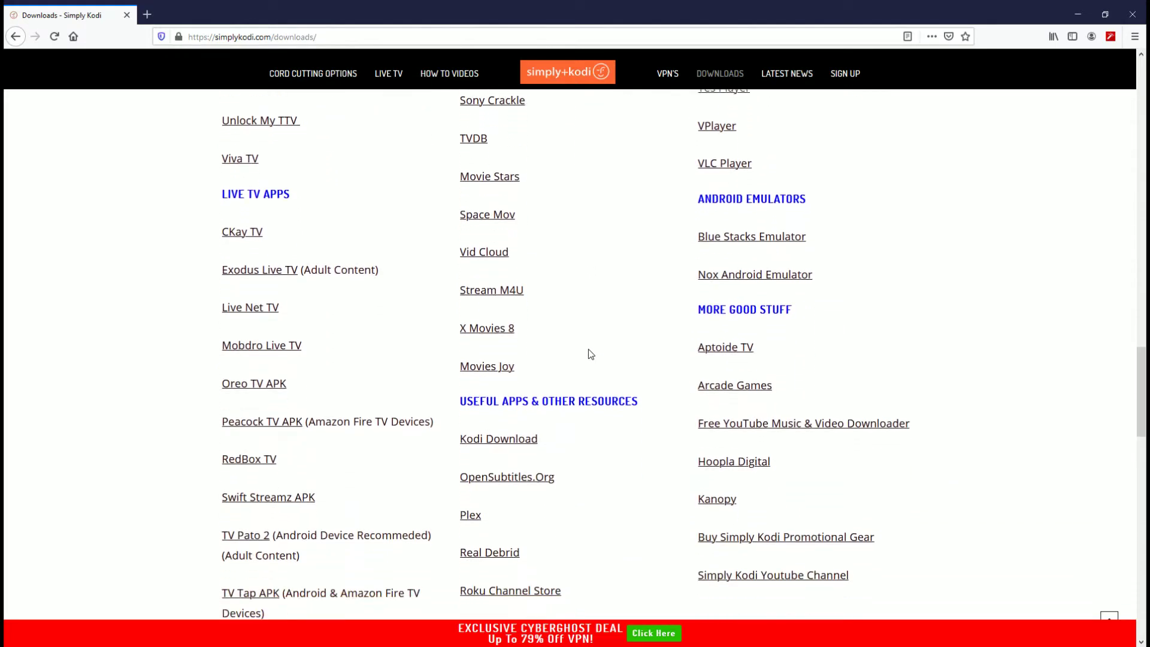
{"action": "scroll", "coordinate": [503, 309], "scroll_direction": "up", "scroll_amount": 10}
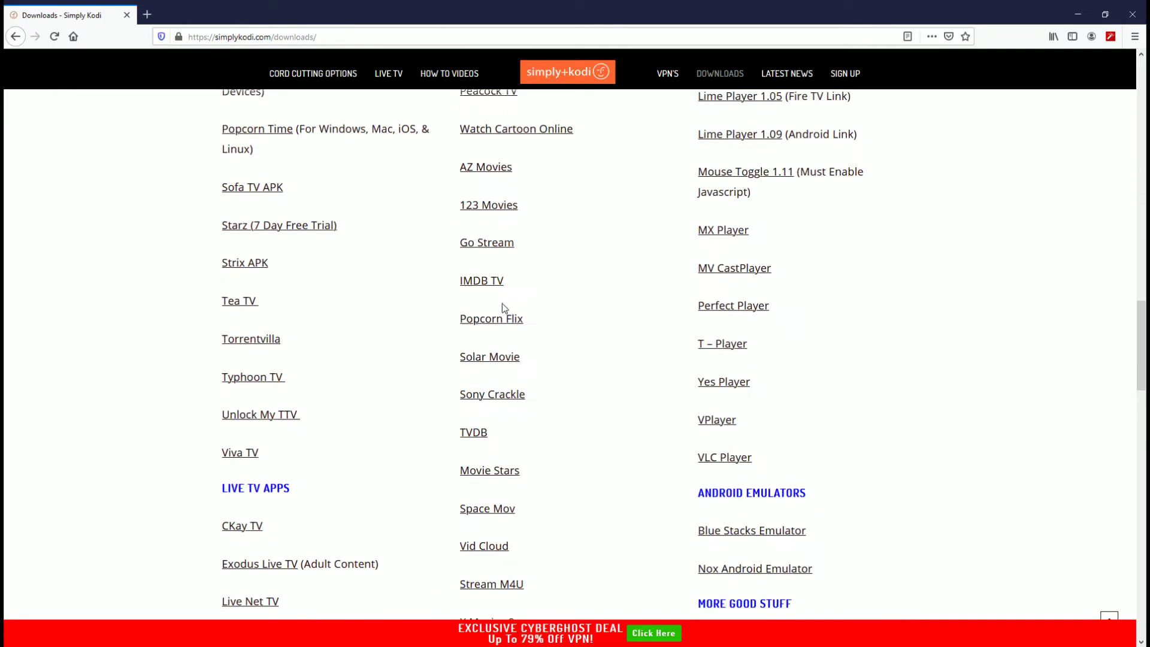
{"action": "scroll", "coordinate": [444, 280], "scroll_direction": "up", "scroll_amount": 9}
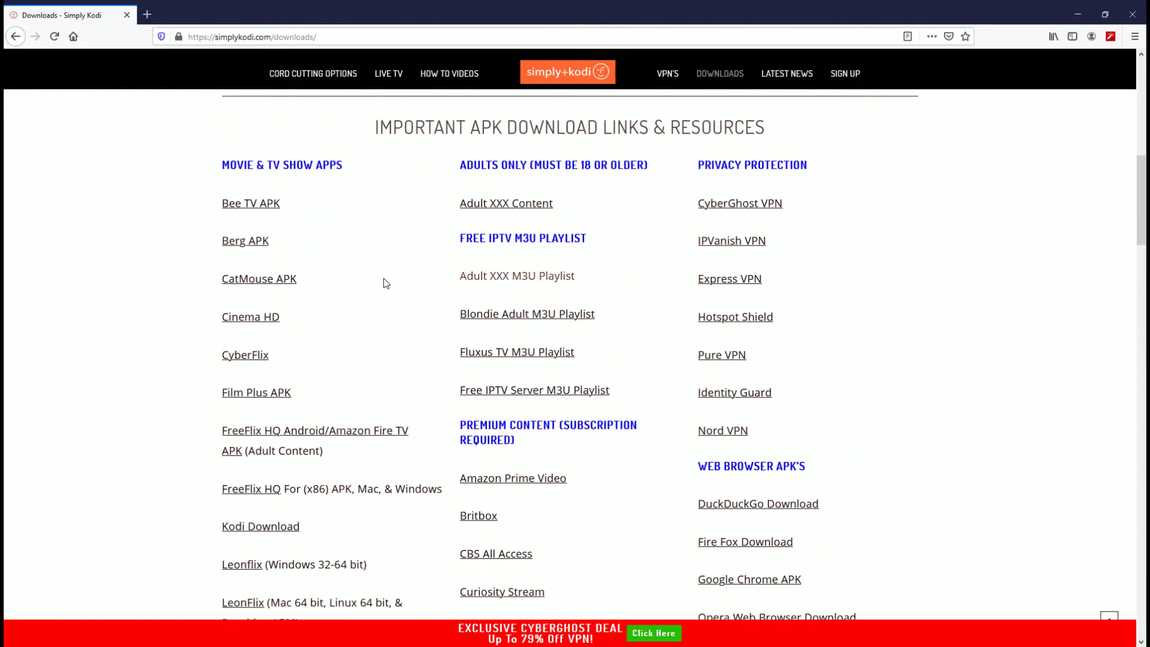
Open the Kodi Download link under Movie & TV Show Apps and find the list of supported platforms.
{"action": "scroll", "coordinate": [364, 330], "scroll_direction": "down", "scroll_amount": 1}
{"action": "scroll", "coordinate": [364, 330], "scroll_direction": "down", "scroll_amount": 3}
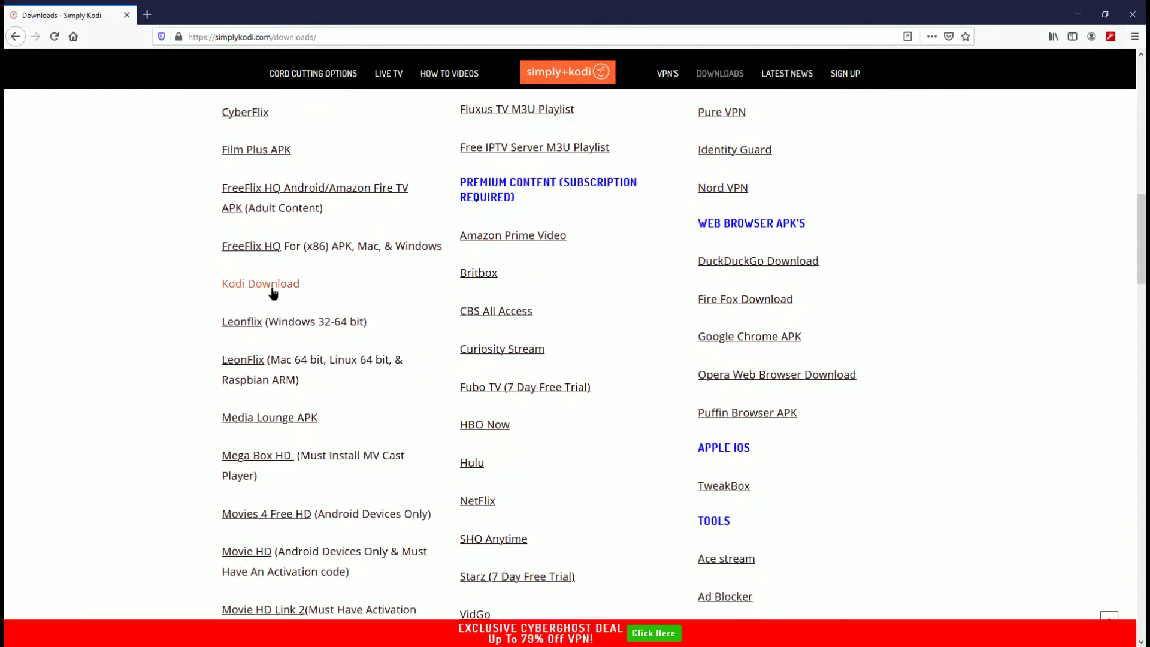
{"action": "left_click", "coordinate": [271, 287]}
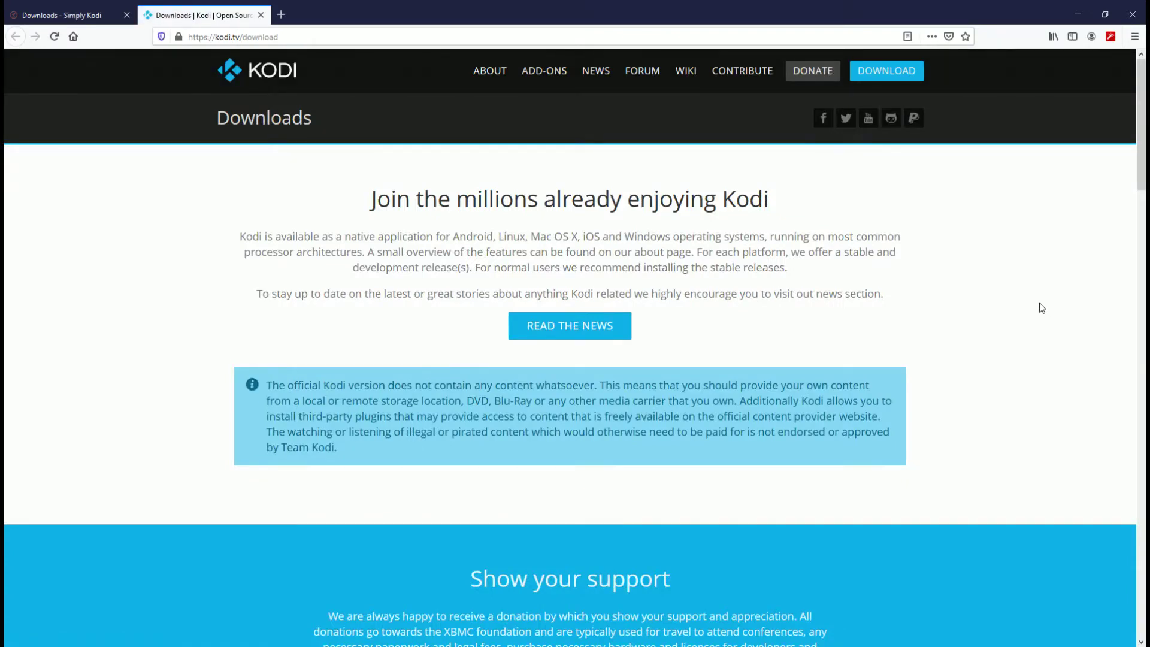
{"action": "scroll", "coordinate": [1040, 304], "scroll_direction": "down", "scroll_amount": 10}
{"action": "scroll", "coordinate": [1013, 312], "scroll_direction": "down", "scroll_amount": 6}
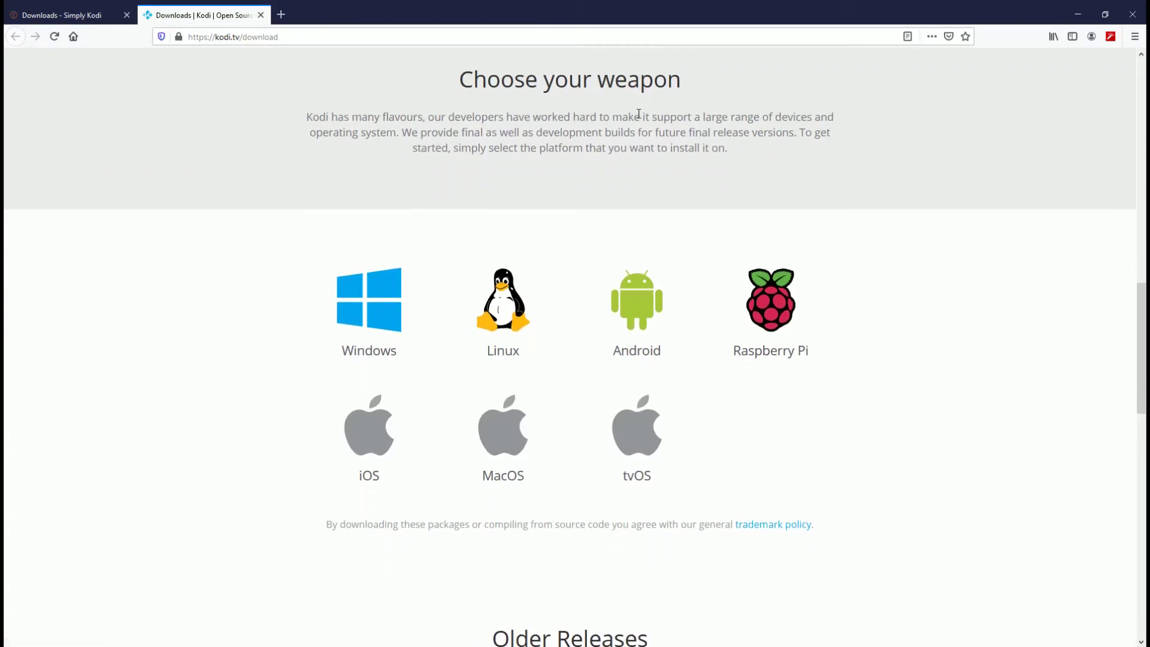
View the installer options for Kodi on Windows, dismiss them and close the Kodi downloads page.
{"action": "left_click", "coordinate": [394, 310]}
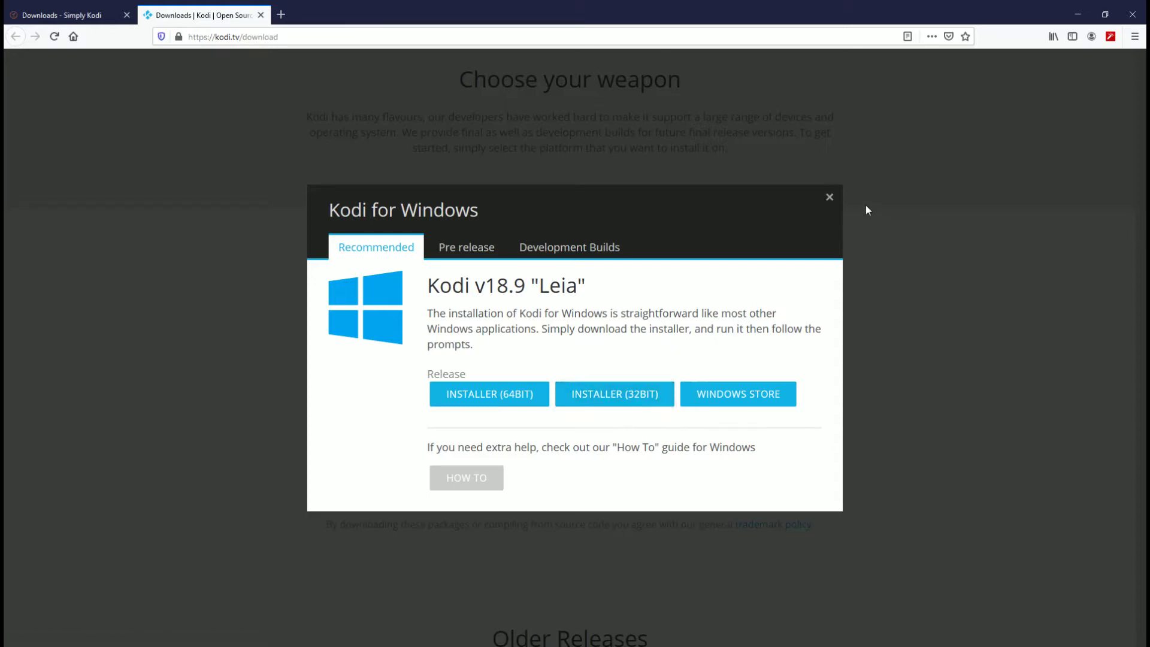
{"action": "left_click", "coordinate": [831, 198]}
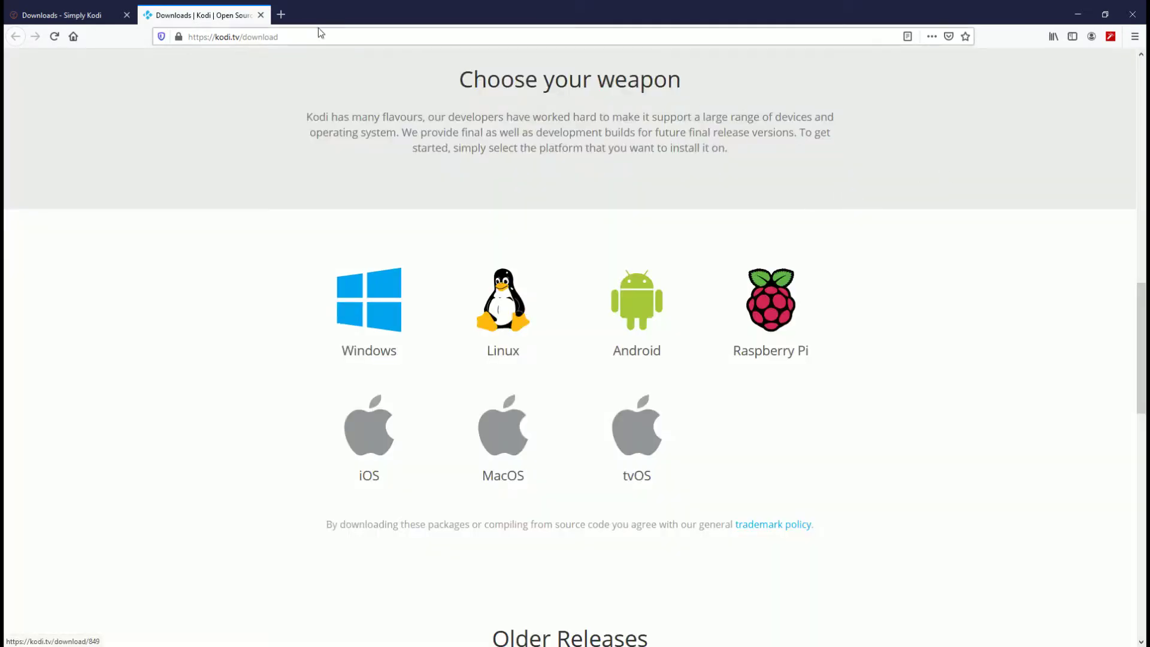
{"action": "left_click", "coordinate": [260, 15]}
{"action": "scroll", "coordinate": [91, 469], "scroll_direction": "down", "scroll_amount": 1}
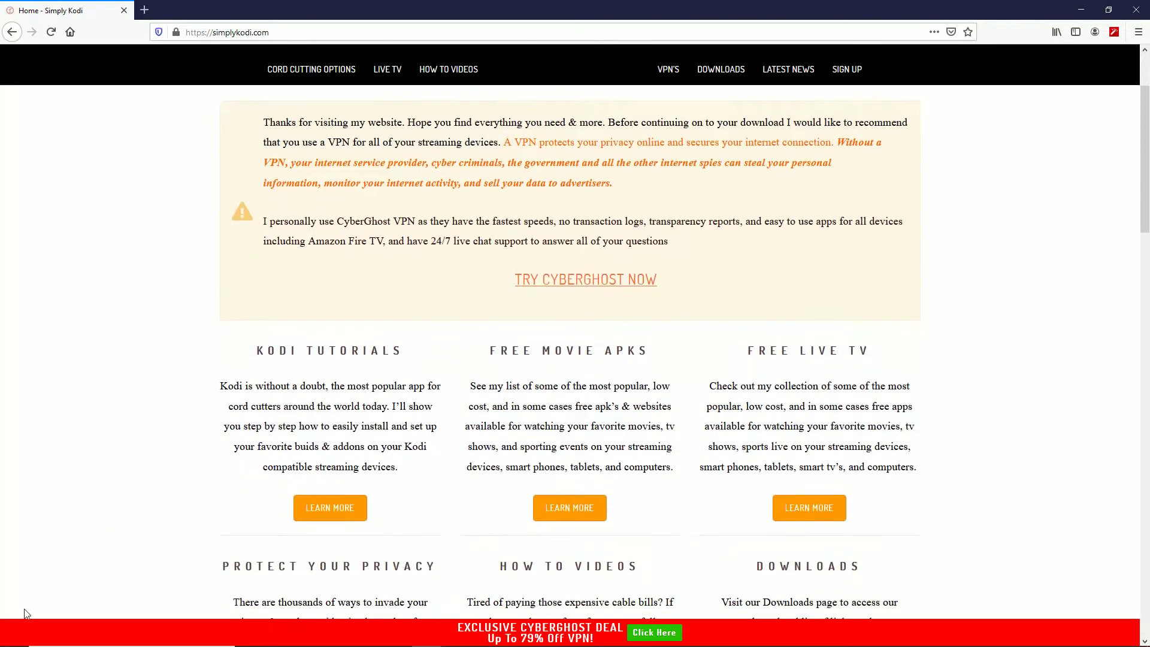
Switch to the Microsoft Store, search for "kodi" and open the Kodi app's page.
{"action": "left_click", "coordinate": [14, 635]}
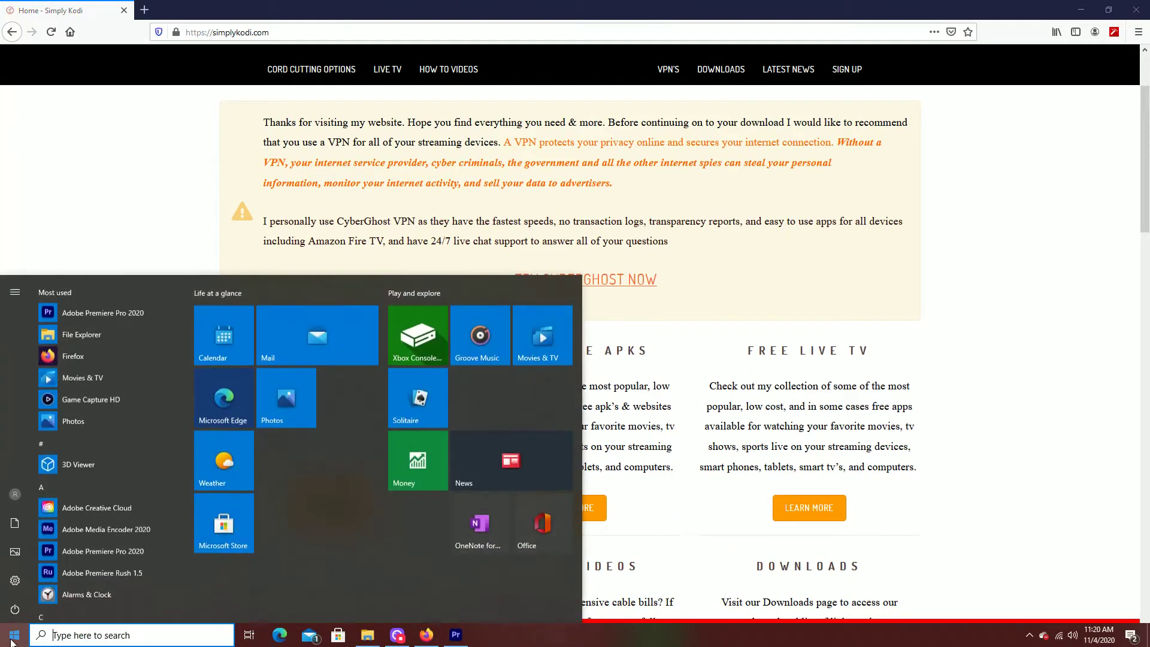
{"action": "left_click", "coordinate": [207, 532]}
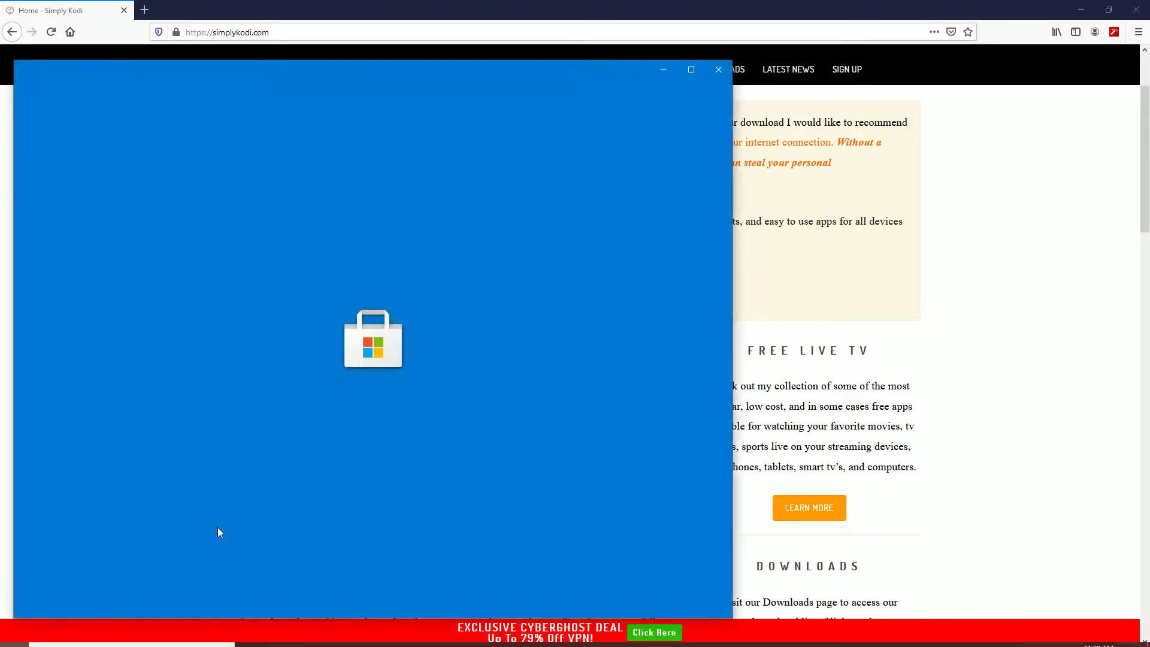
{"action": "left_click", "coordinate": [643, 99]}
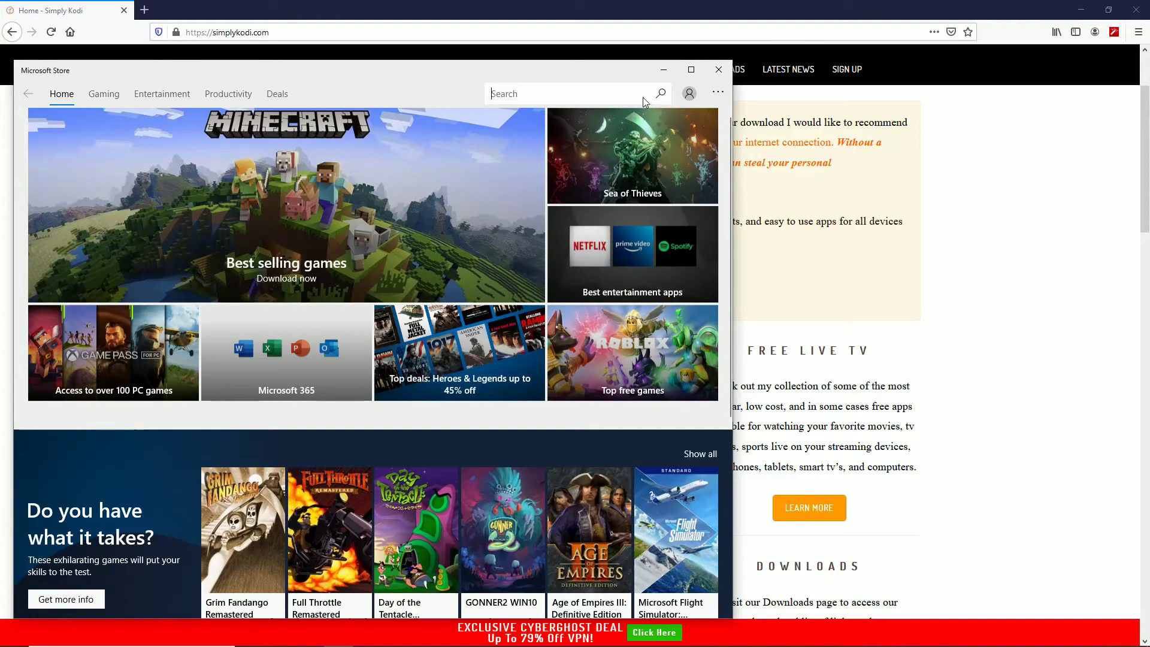
{"action": "type", "text": "kodi"}
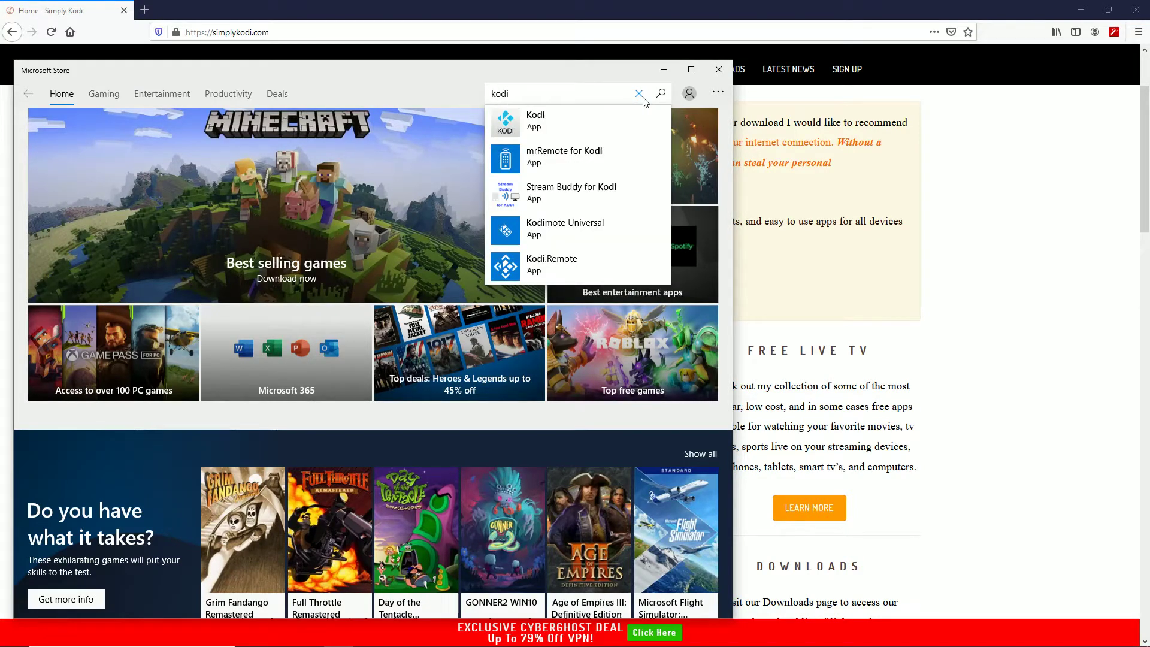
{"action": "left_click", "coordinate": [544, 131]}
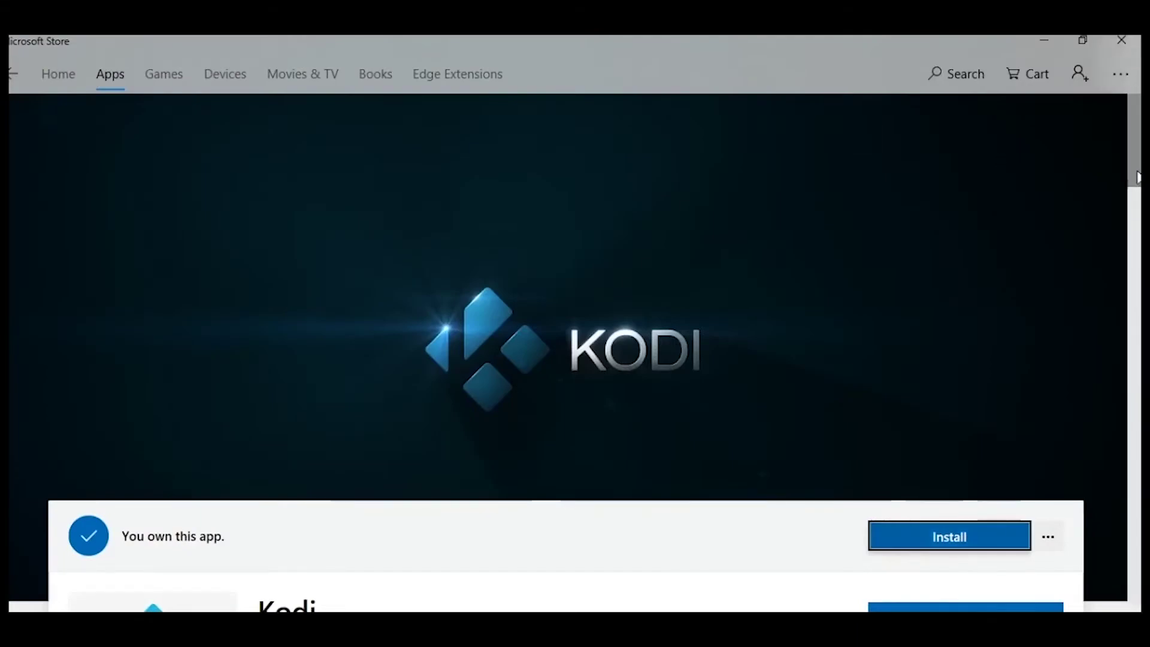
Install Kodi from its store page and launch it.
{"action": "scroll", "coordinate": [1138, 174], "scroll_direction": "down", "scroll_amount": 3}
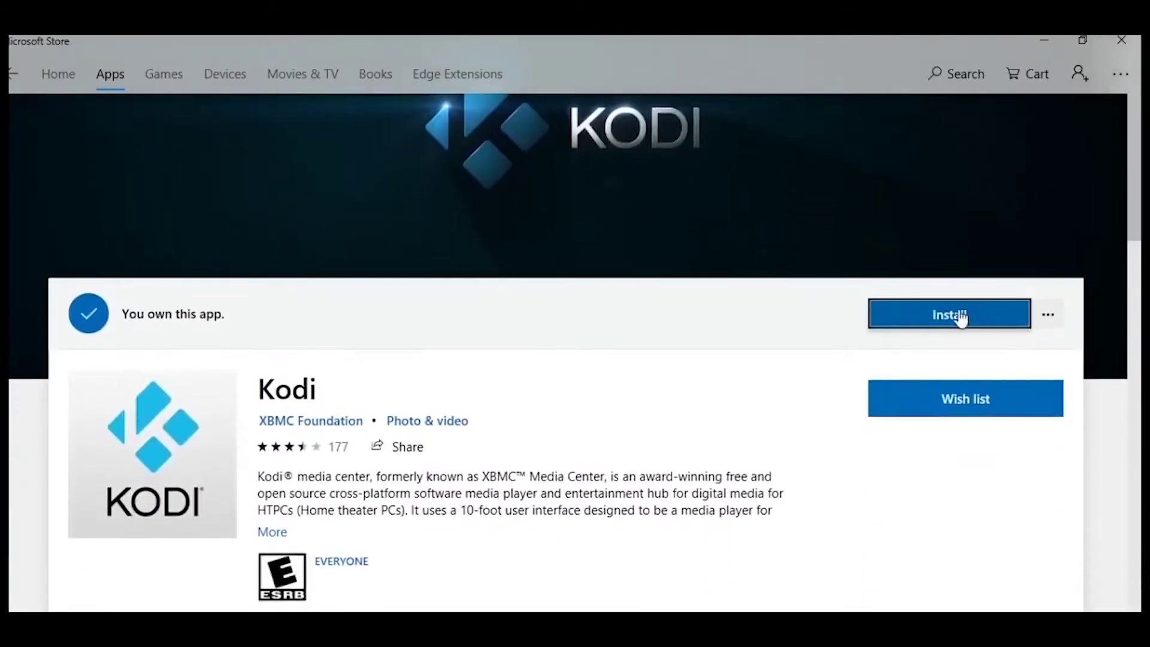
{"action": "left_click", "coordinate": [969, 314]}
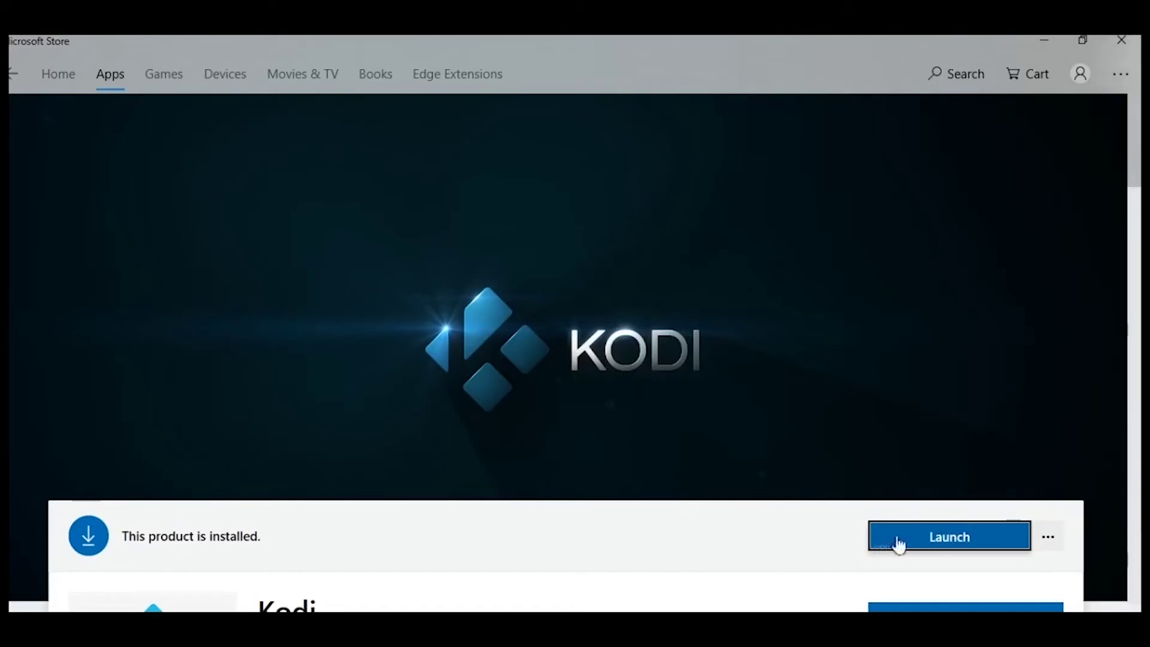
{"action": "left_click", "coordinate": [963, 549]}
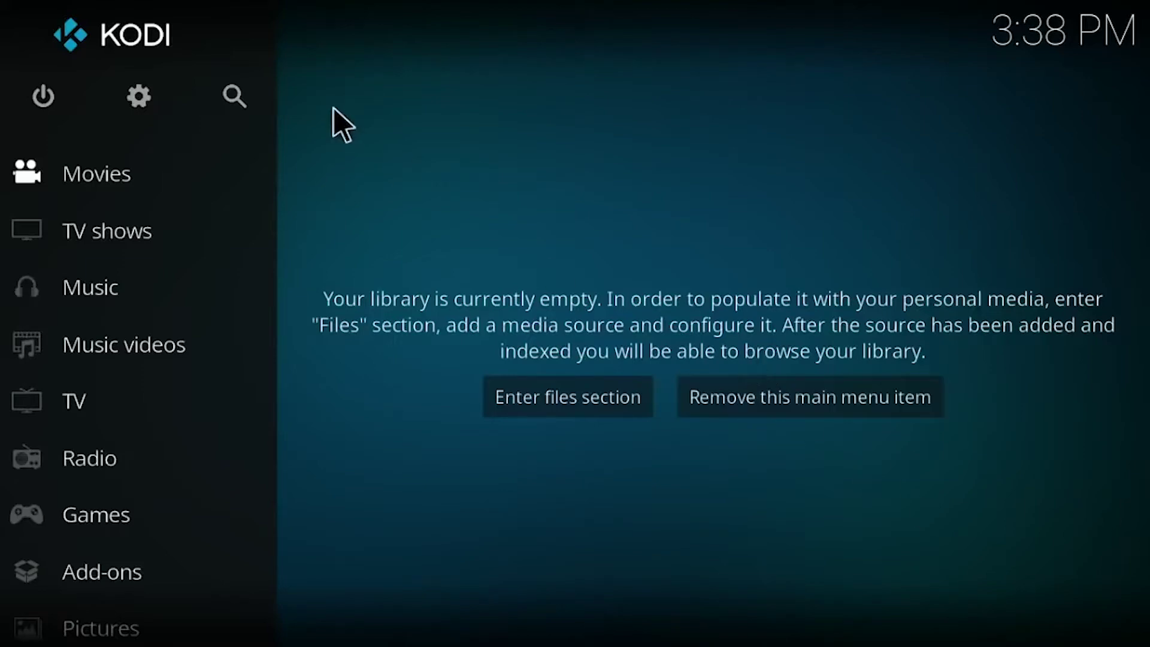
Turn on Unknown sources in the system's add-on settings, accept the warning and return to the System overview.
{"action": "left_click", "coordinate": [141, 95]}
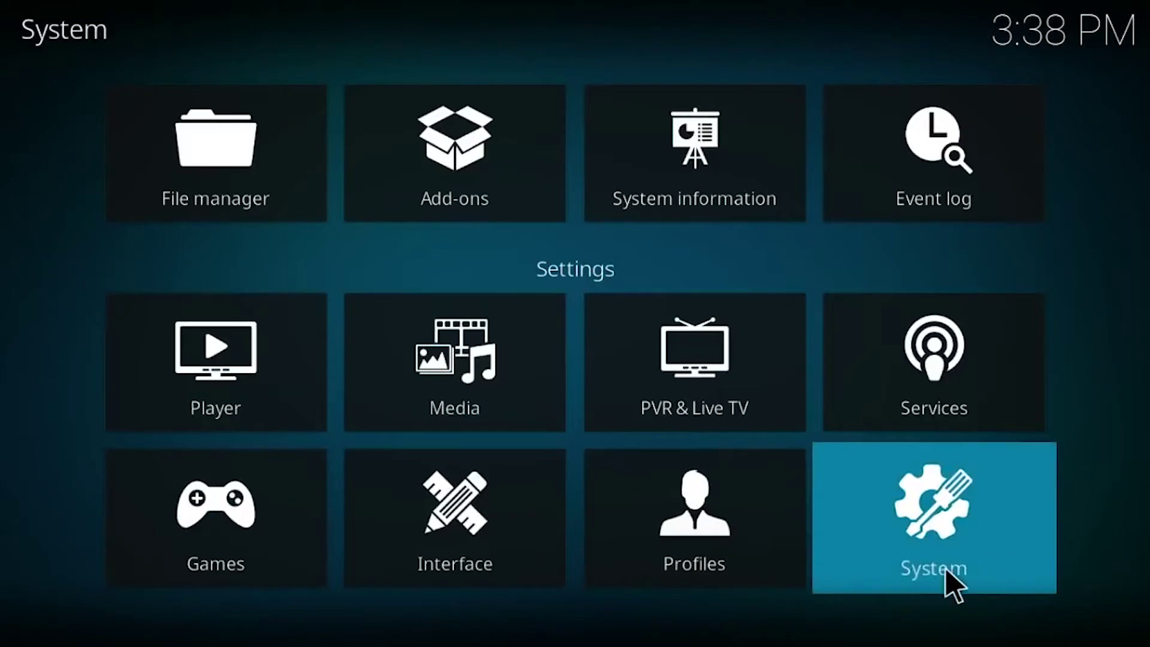
{"action": "left_click", "coordinate": [958, 553]}
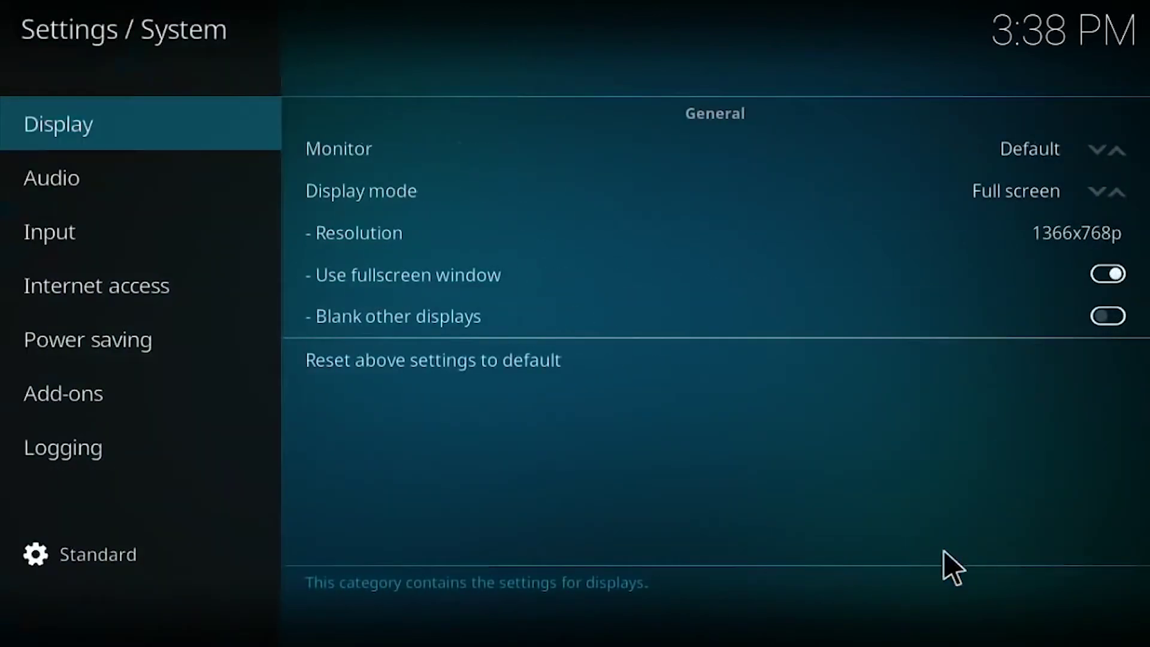
{"action": "left_click", "coordinate": [176, 471]}
{"action": "mouse_move", "coordinate": [91, 414]}
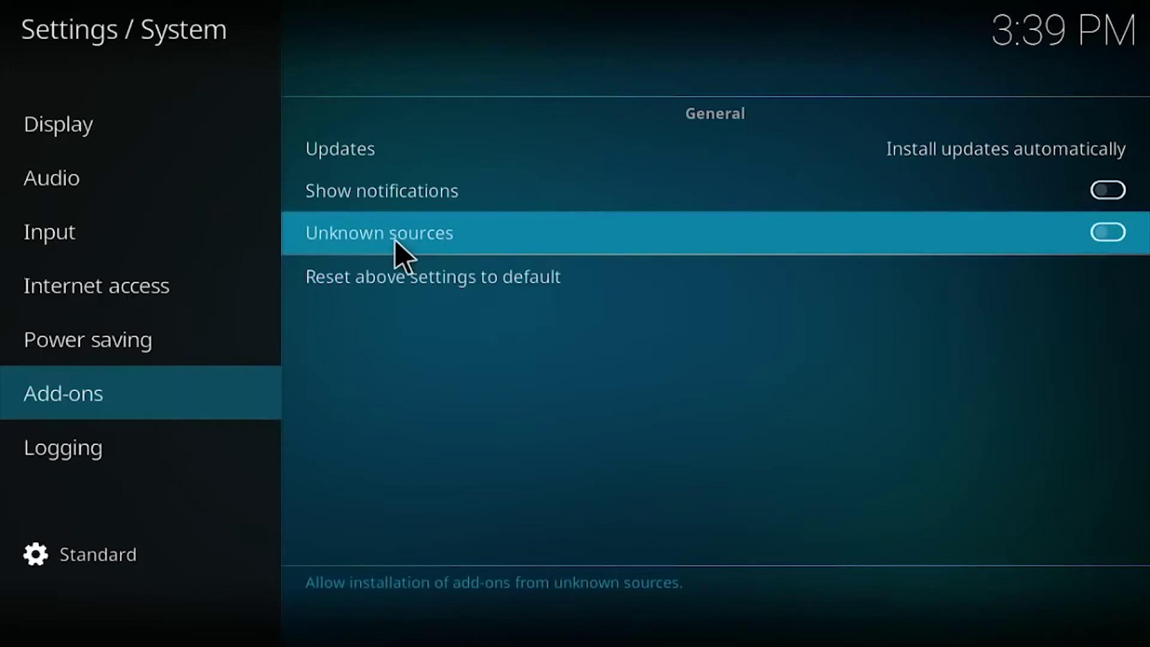
{"action": "left_click", "coordinate": [1108, 233]}
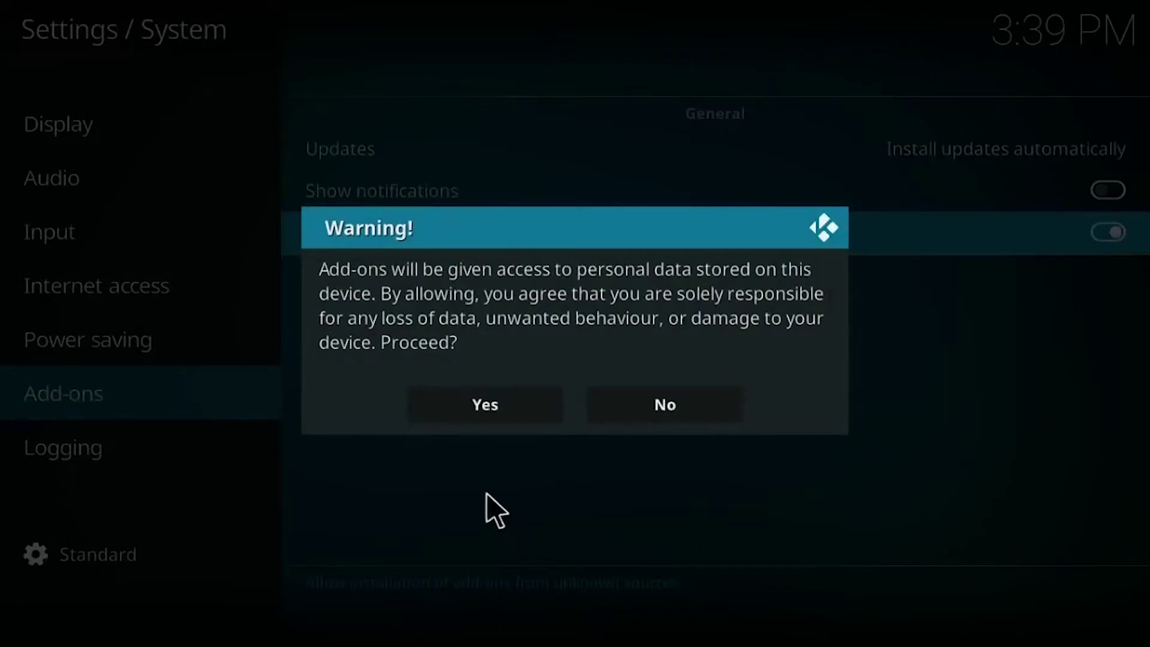
{"action": "left_click", "coordinate": [476, 408]}
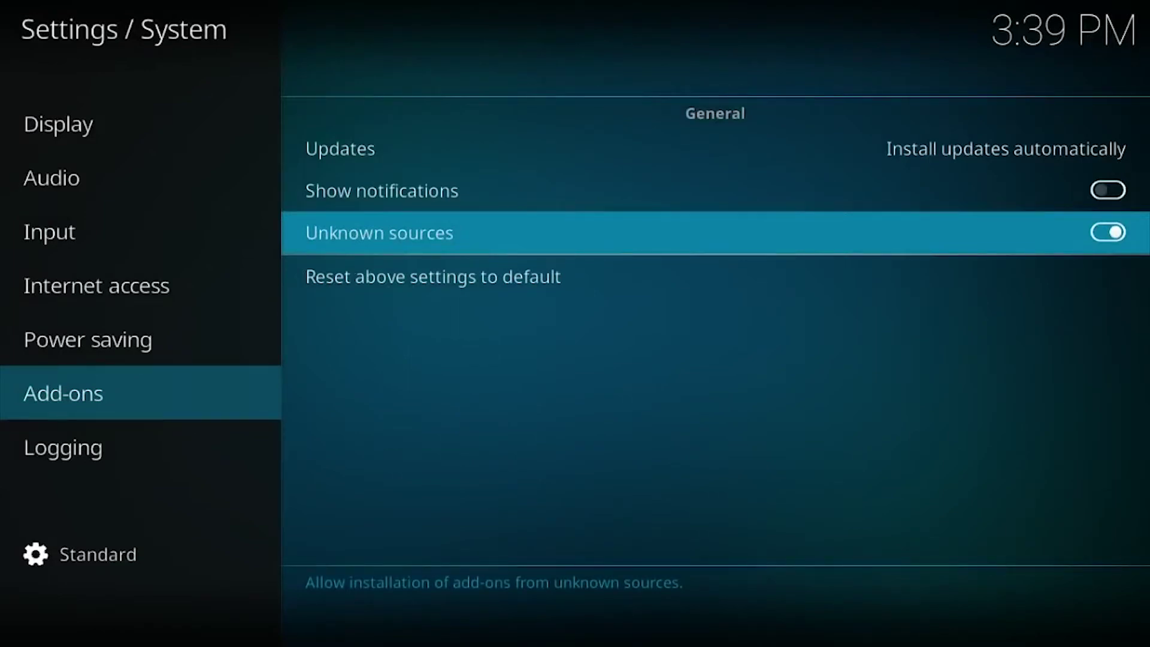
{"action": "right_click", "coordinate": [469, 414]}
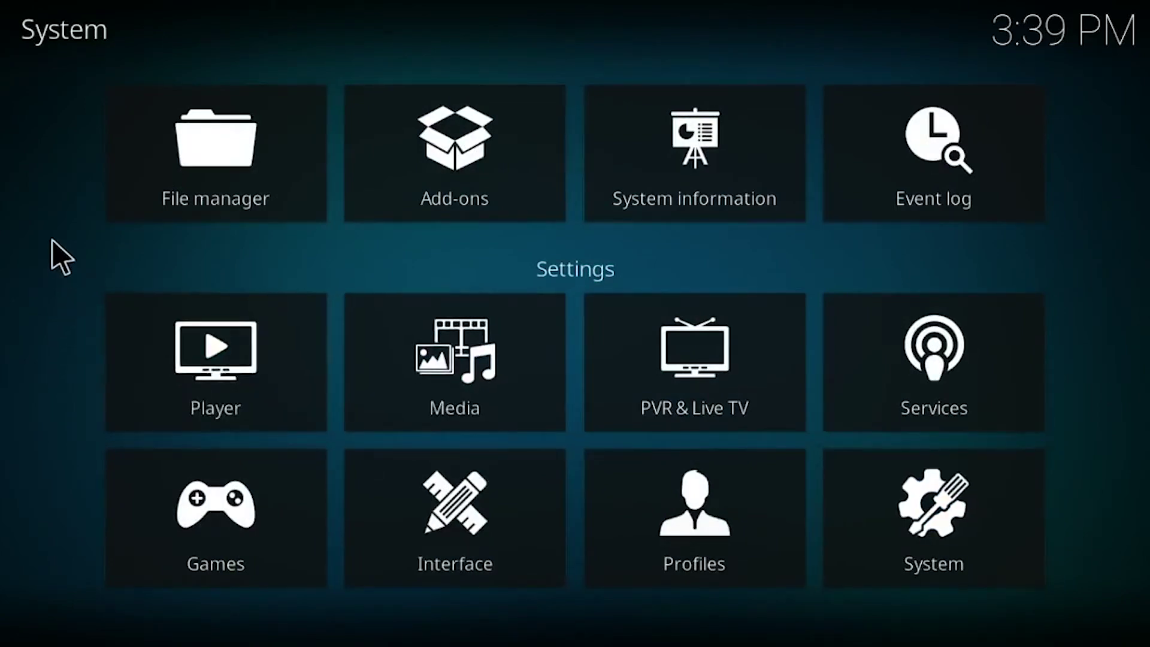
{"action": "left_click", "coordinate": [239, 189]}
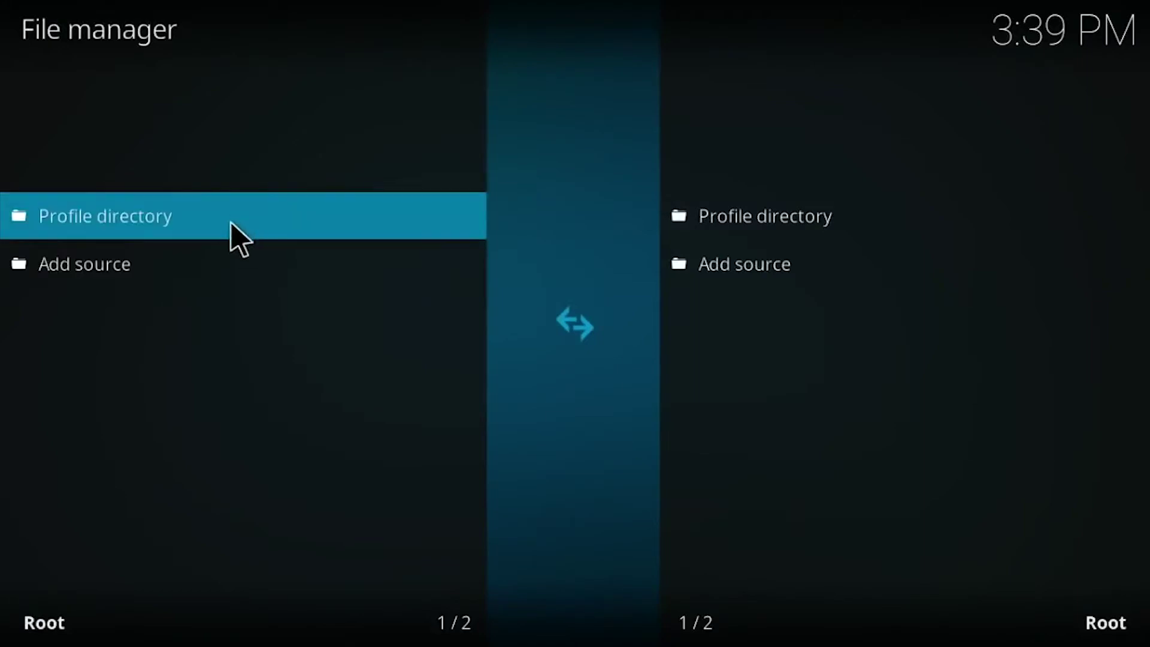
{"action": "left_click", "coordinate": [112, 264]}
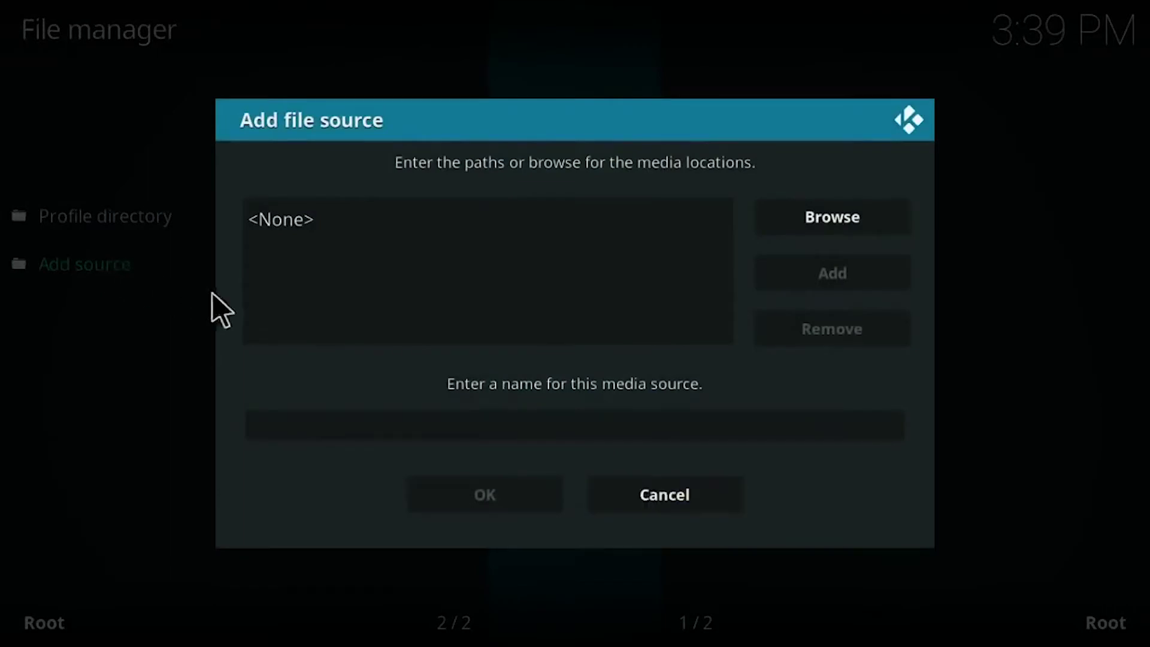
{"action": "left_click", "coordinate": [380, 220]}
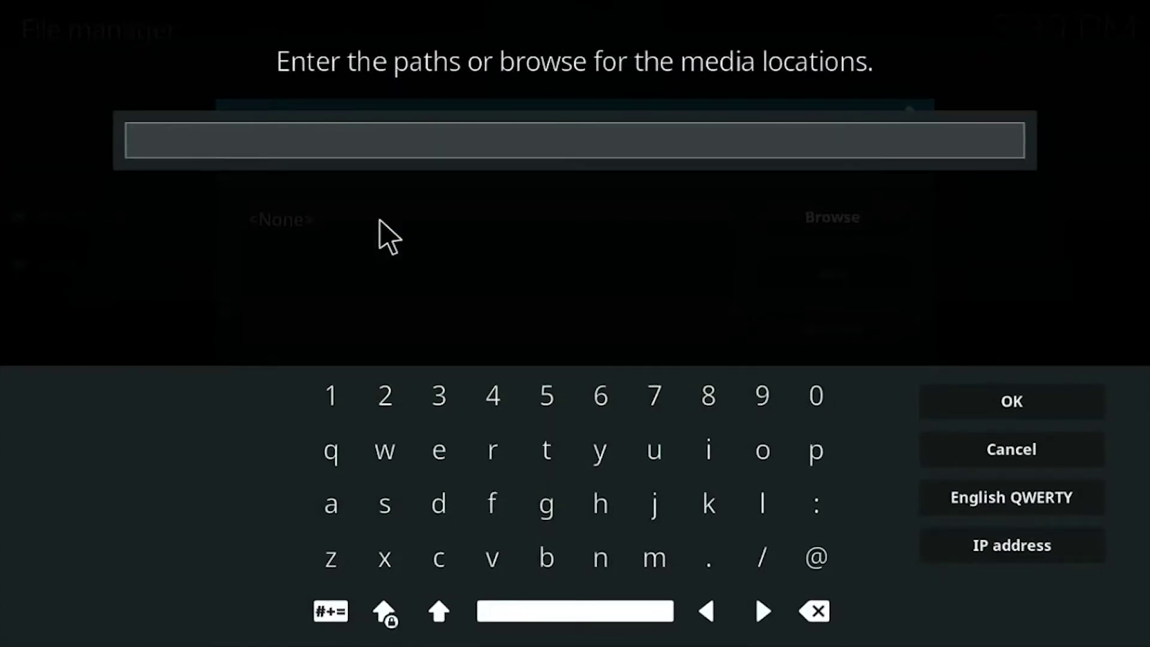
{"action": "type", "text": "http://"}
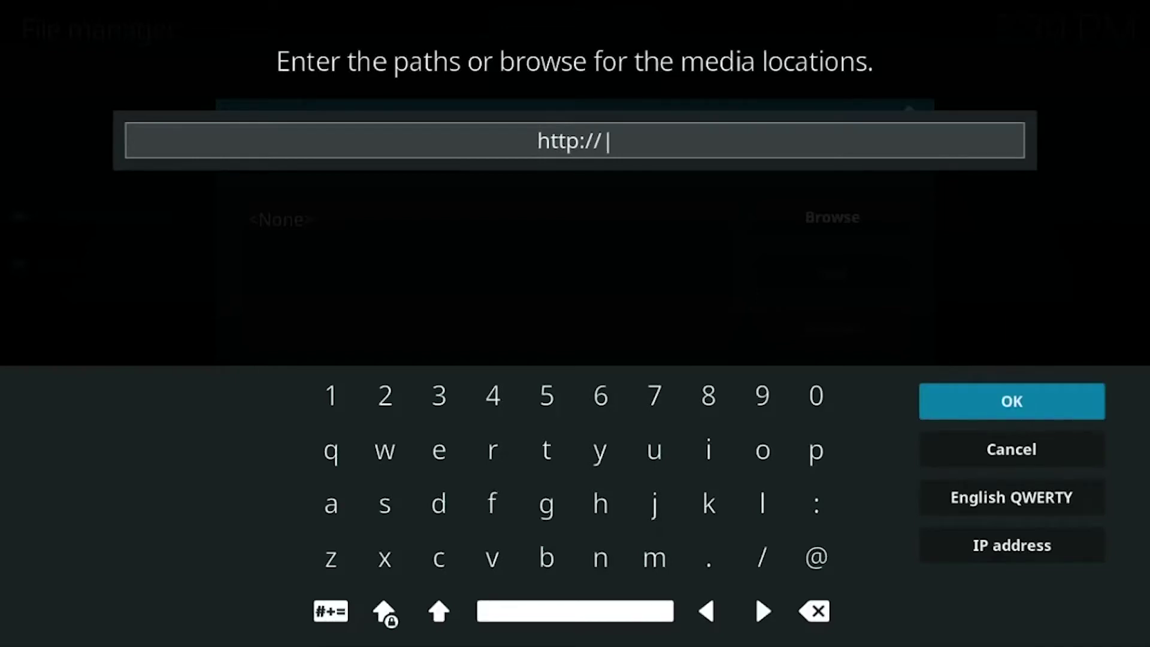
{"action": "type", "text": "x"}
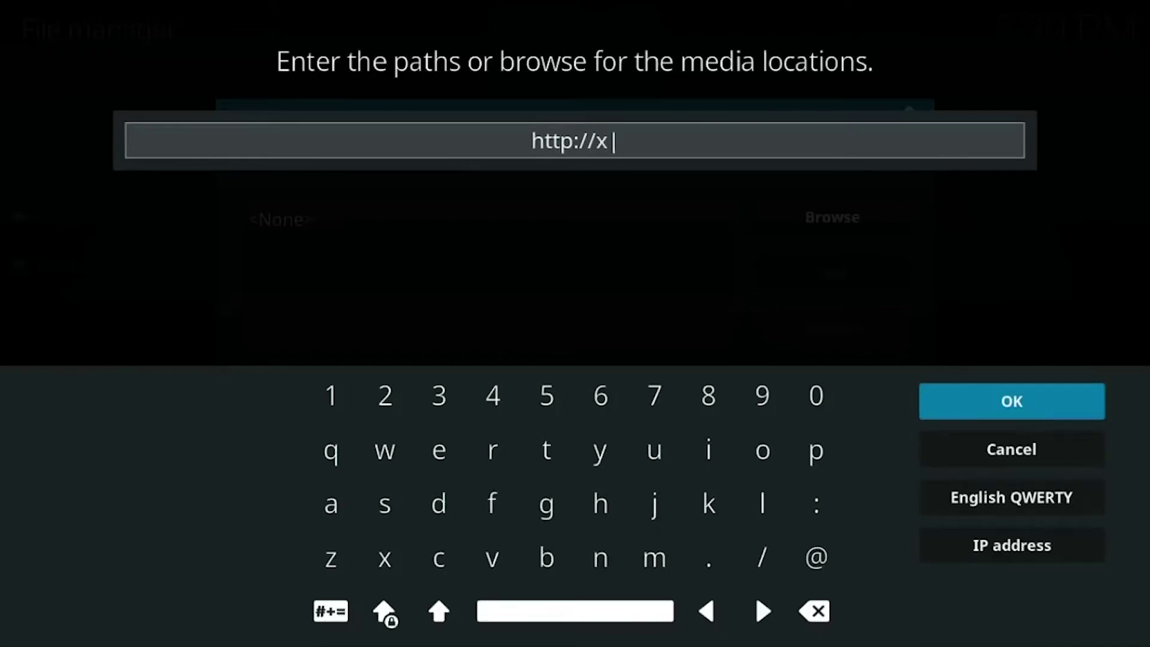
{"action": "type", "text": "anaxrepo."}
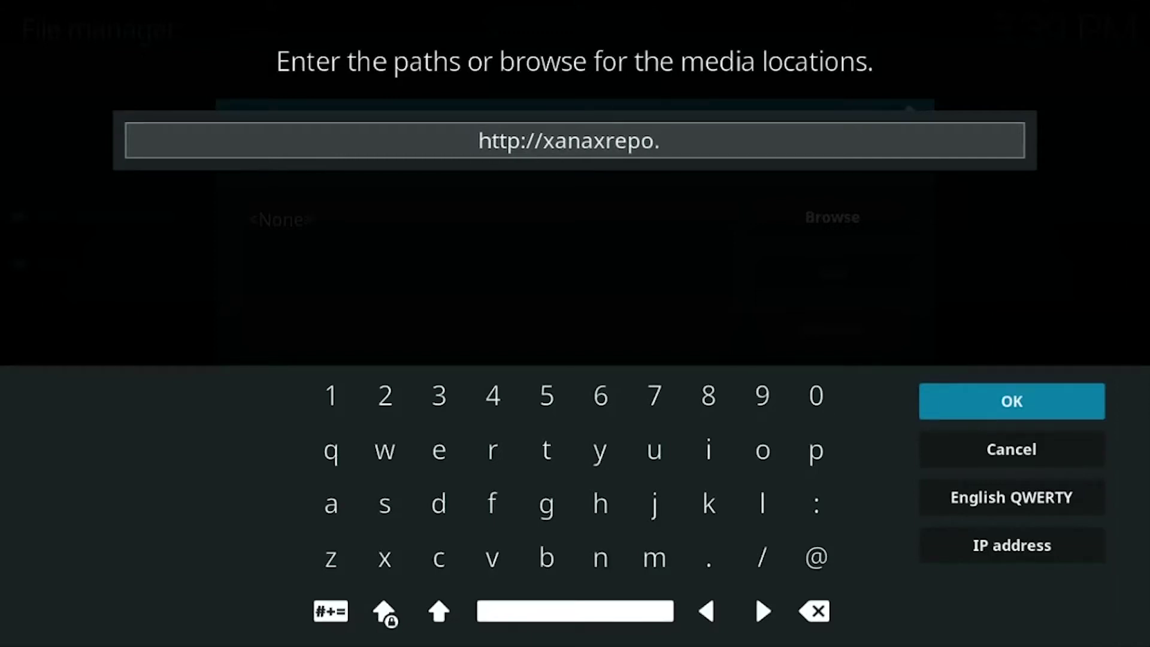
{"action": "type", "text": "com/repo"}
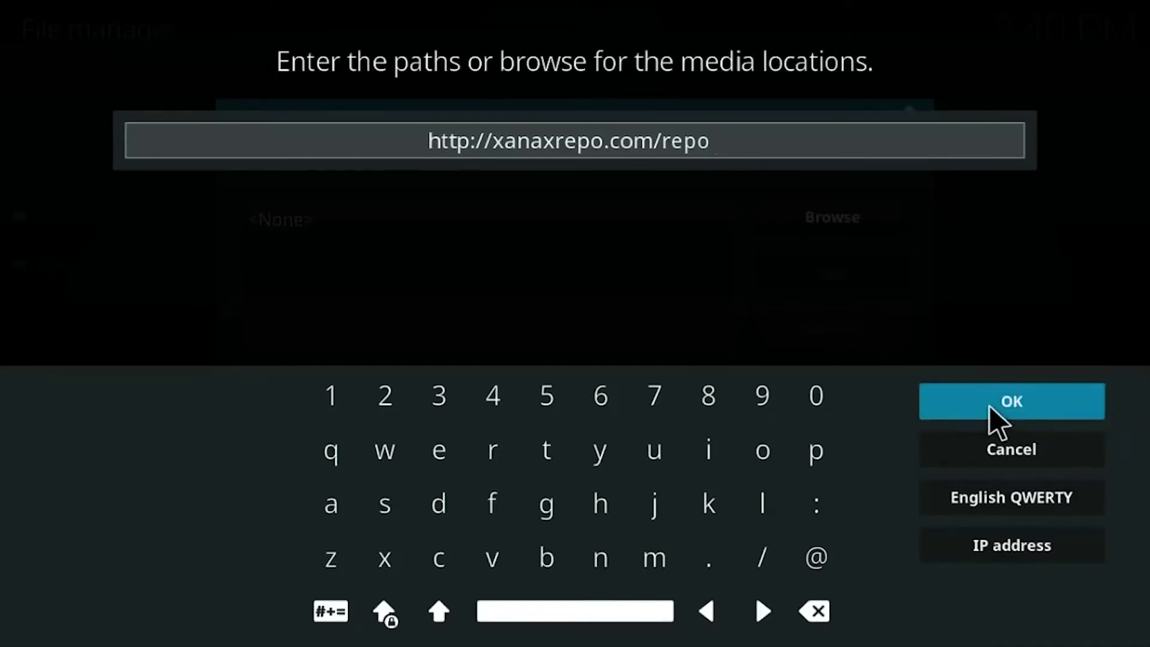
{"action": "left_click", "coordinate": [1012, 404]}
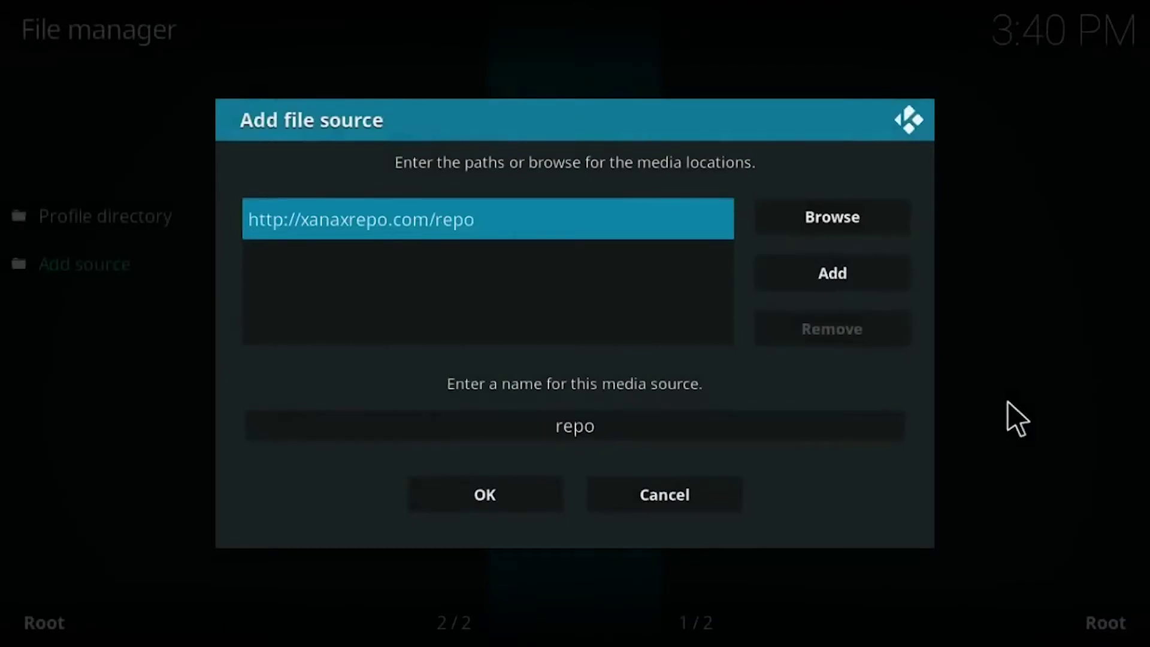
Name the new media source Xanax, save it and leave the file manager.
{"action": "left_click", "coordinate": [615, 423]}
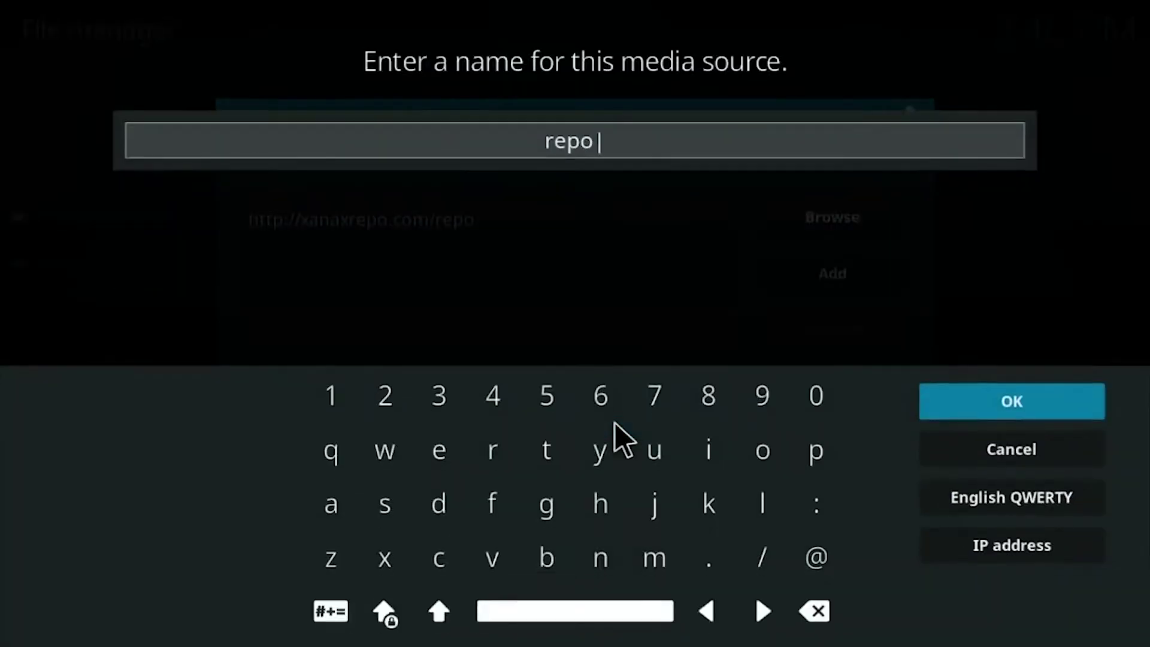
{"action": "key", "text": "BackSpace"}
{"action": "key", "text": "BackSpace"}
{"action": "key", "text": "BackSpace"}
{"action": "key", "text": "BackSpace"}
{"action": "type", "text": "Xanax"}
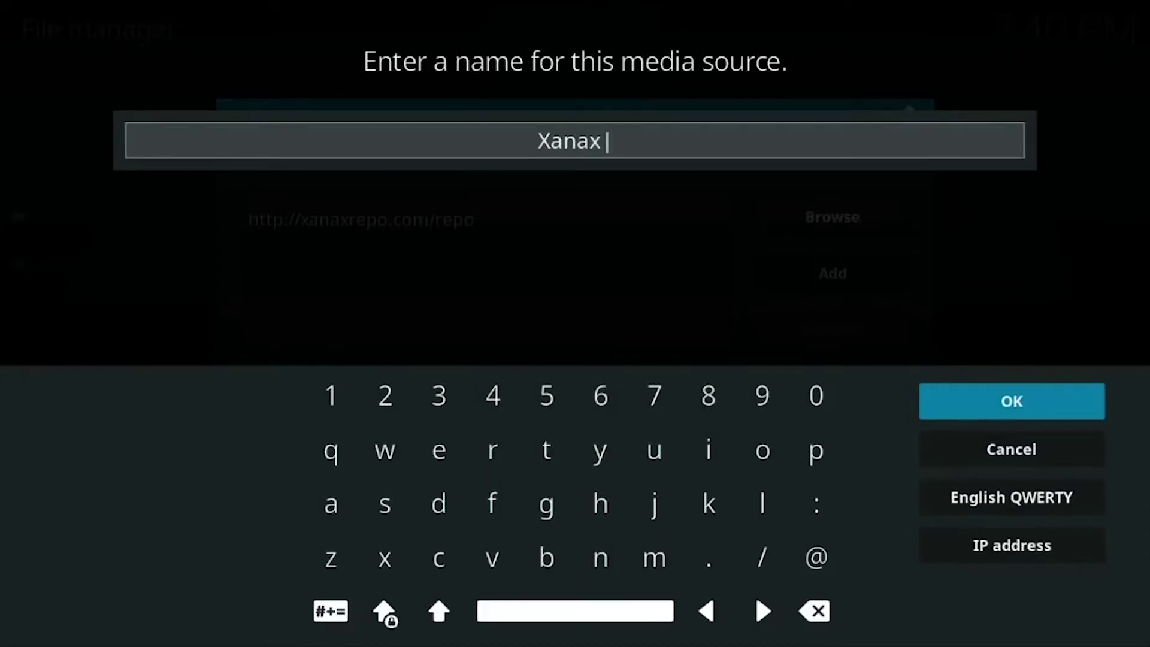
{"action": "left_click", "coordinate": [1022, 398]}
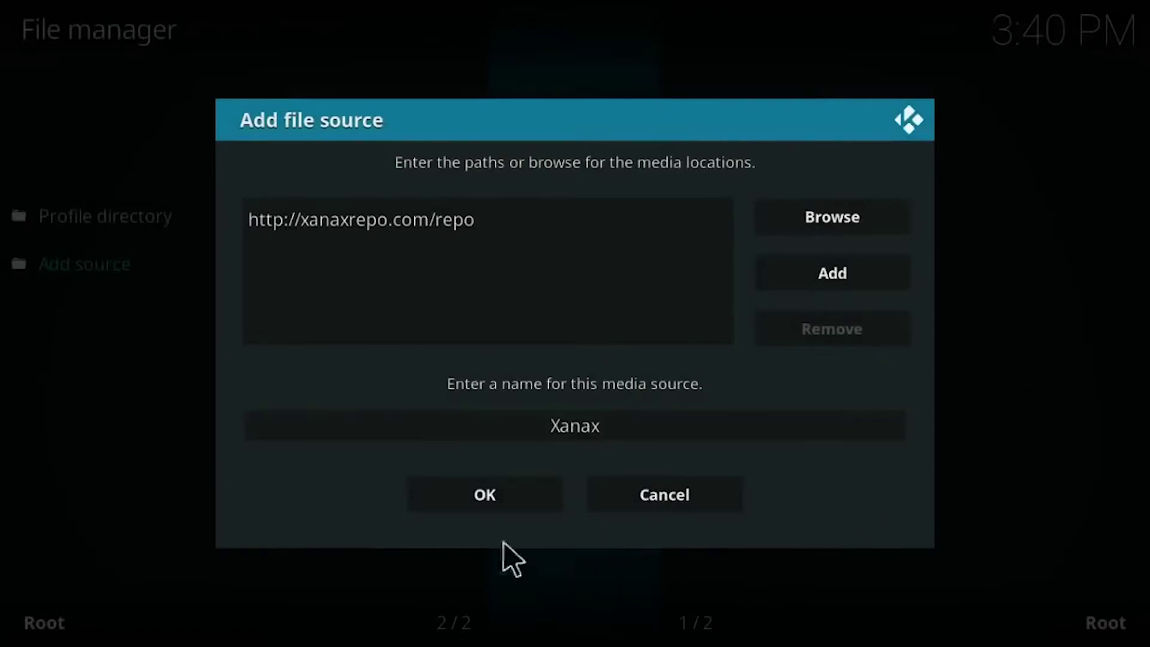
{"action": "left_click", "coordinate": [487, 496]}
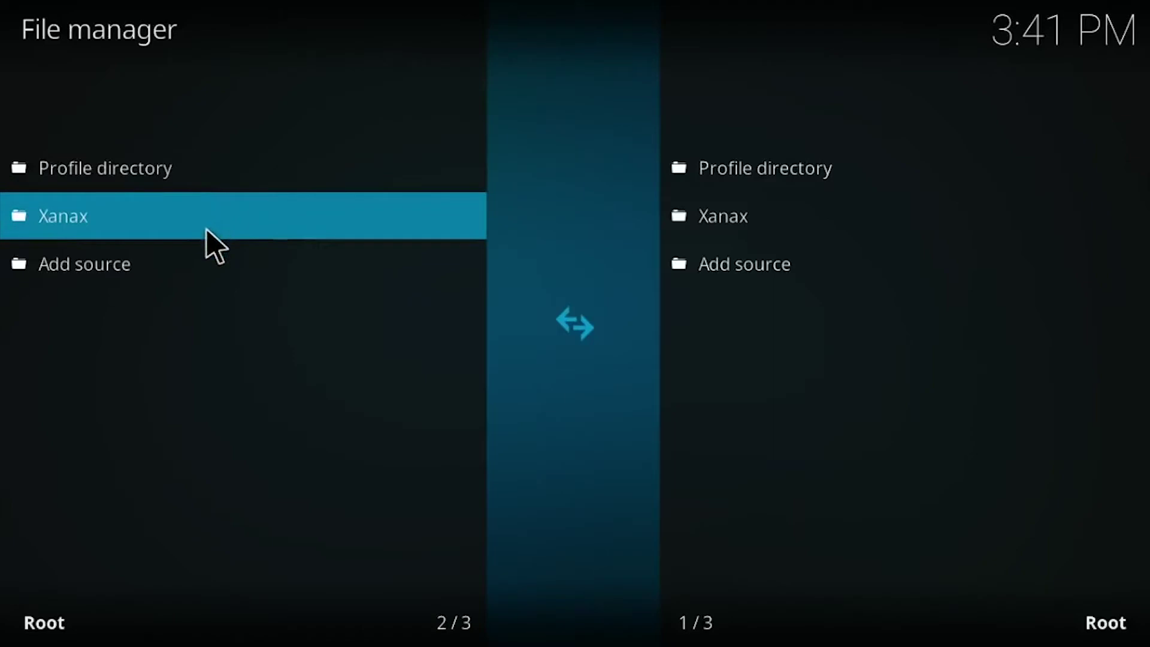
{"action": "right_click", "coordinate": [211, 333]}
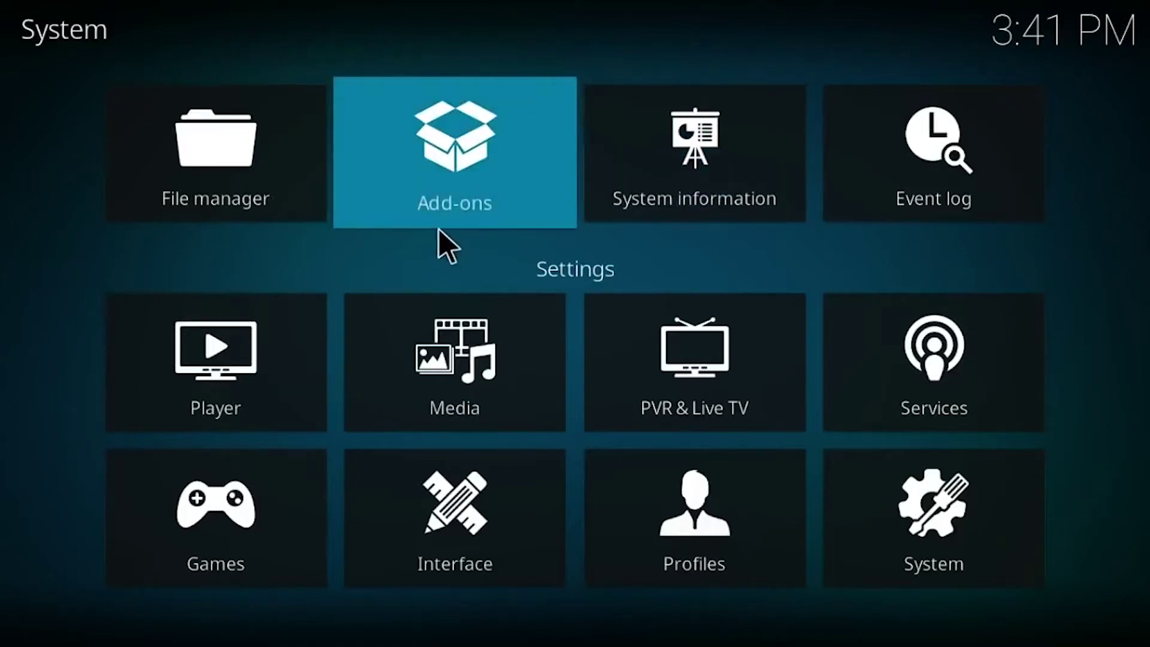
Install the add-on repository from the zip file xanax-repo.zip in the Xanax source.
{"action": "left_click", "coordinate": [483, 210]}
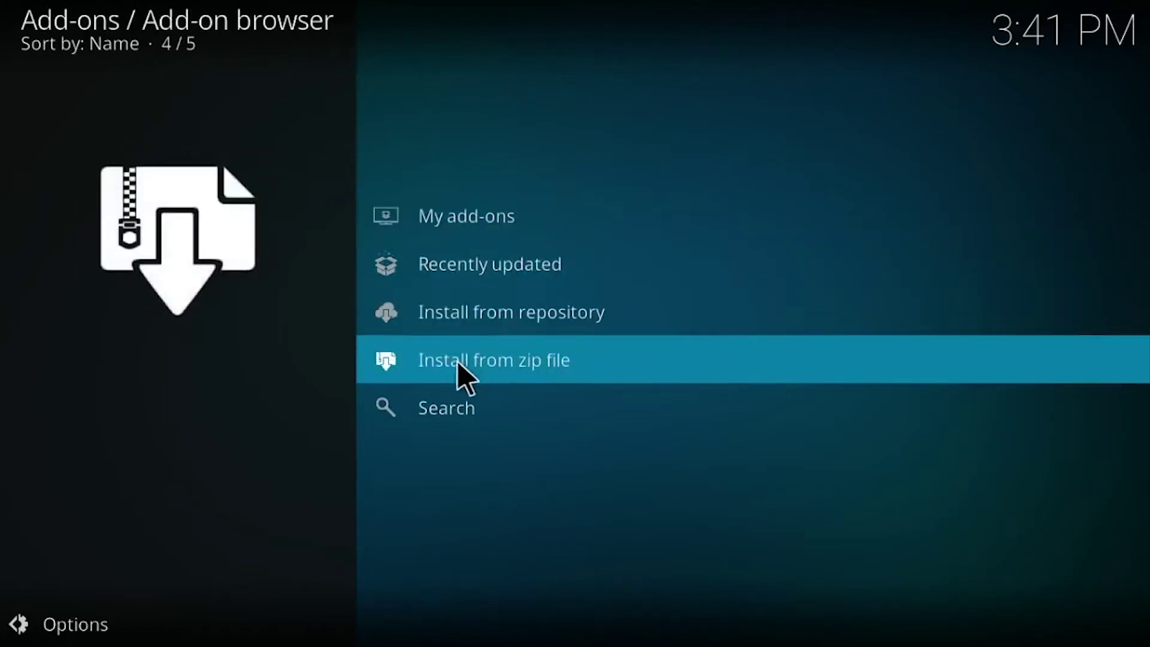
{"action": "left_click", "coordinate": [519, 362]}
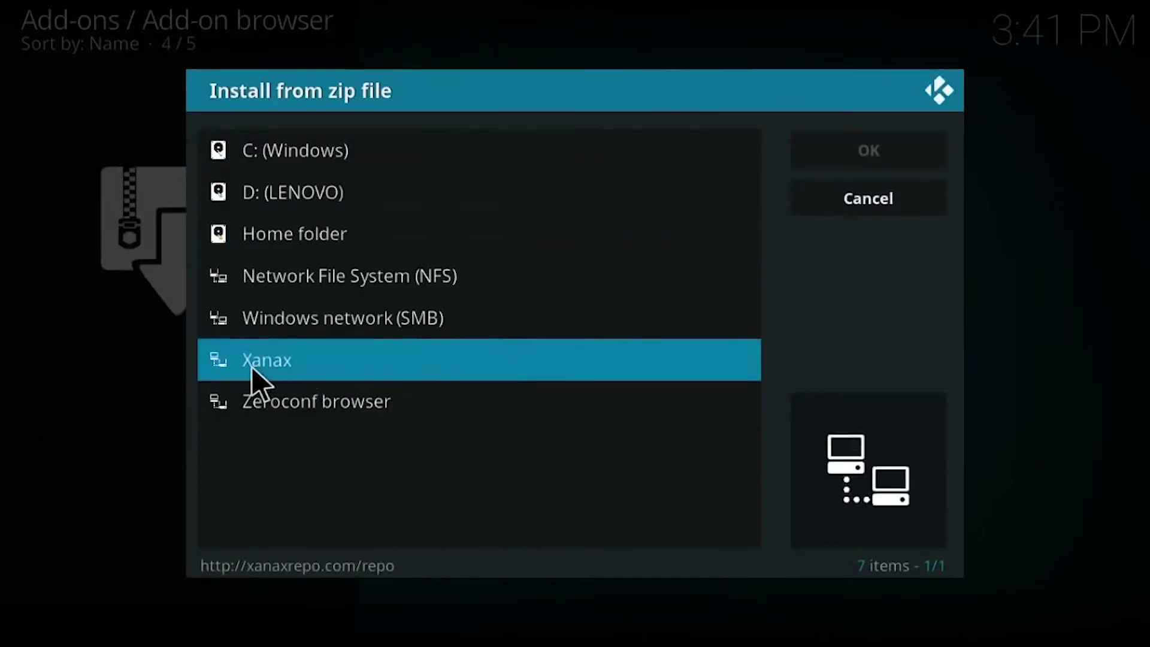
{"action": "left_click", "coordinate": [304, 365]}
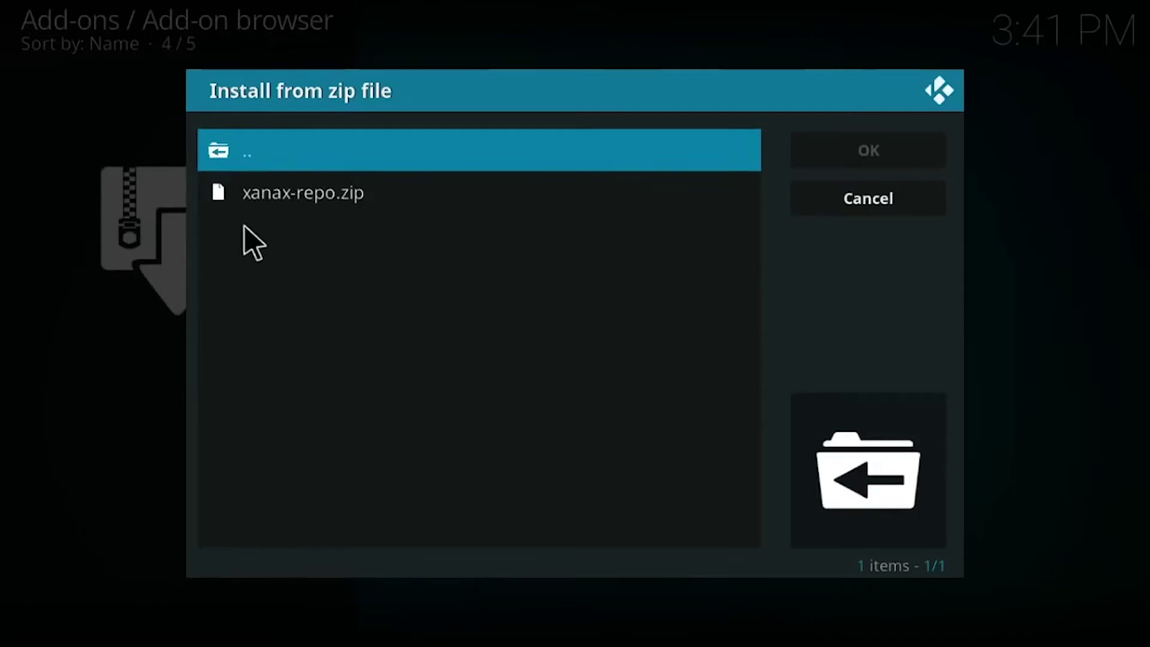
{"action": "left_click", "coordinate": [325, 200]}
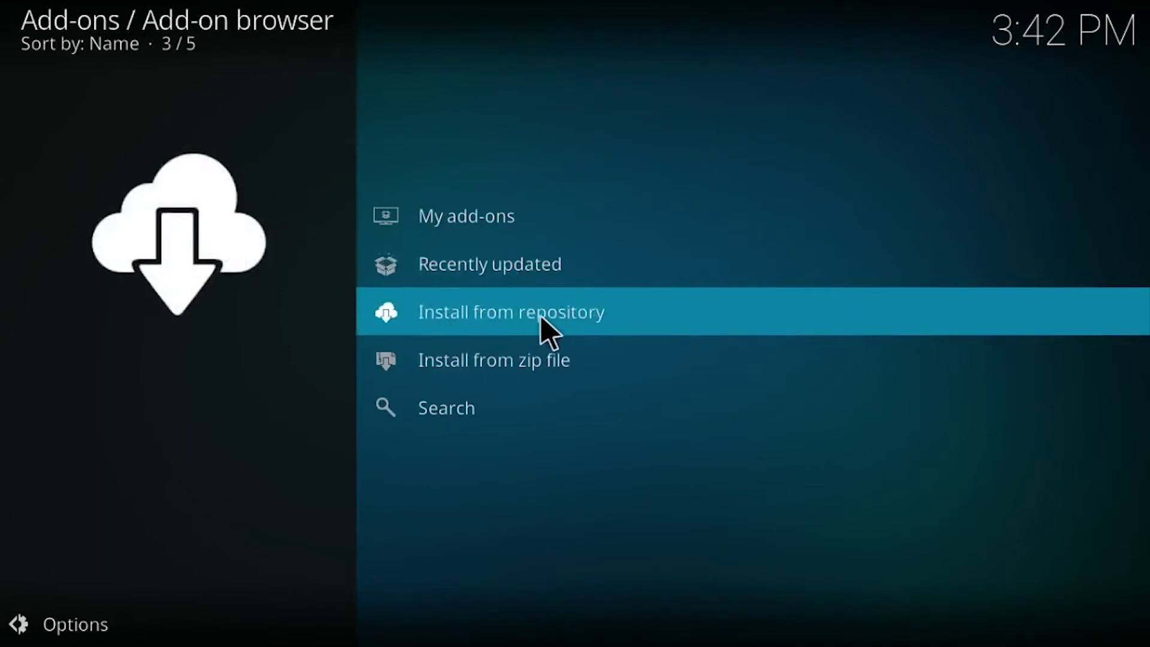
Install the XANAX Wizard program add-on from the Xanax Repository.
{"action": "left_click", "coordinate": [524, 315]}
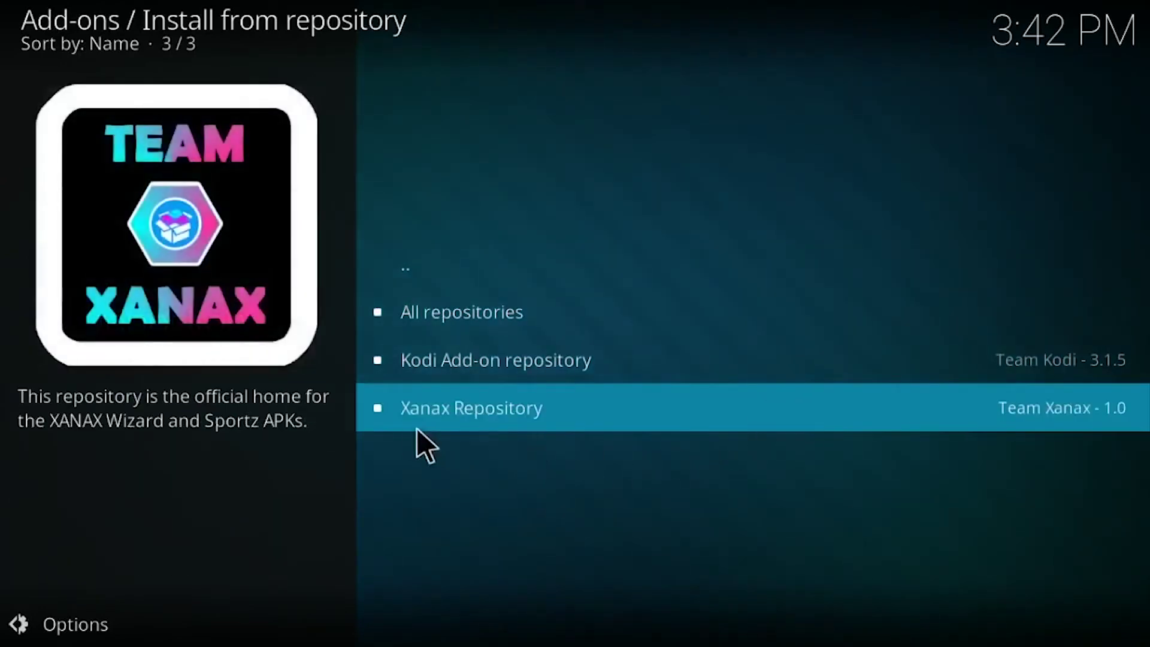
{"action": "left_click", "coordinate": [477, 412]}
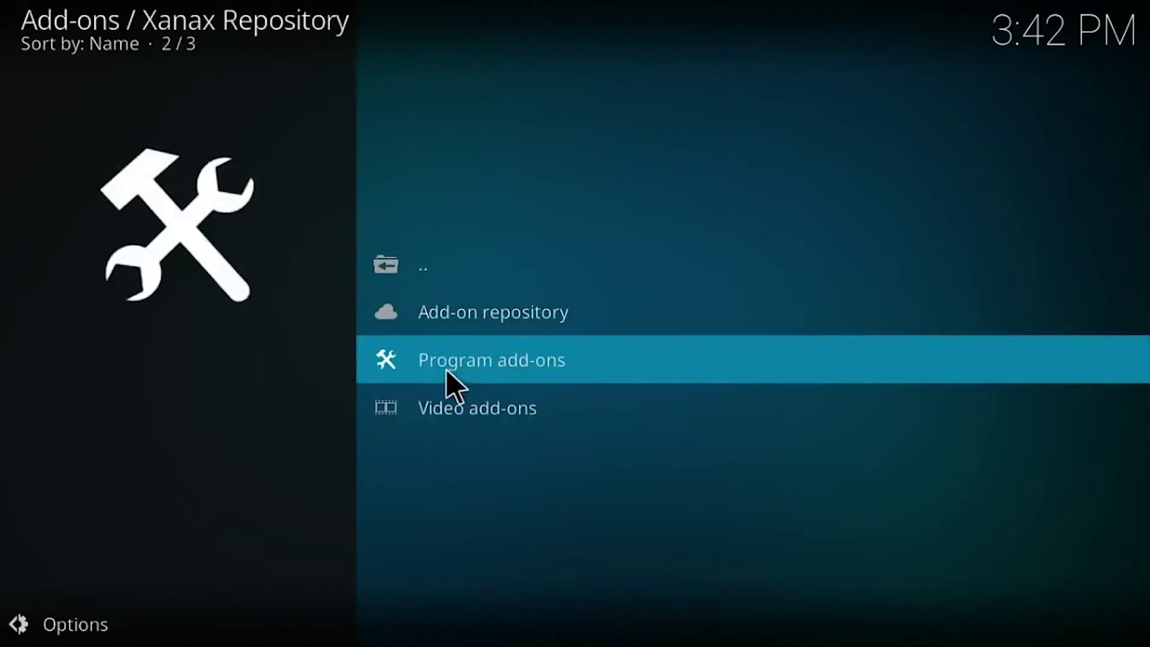
{"action": "left_click", "coordinate": [542, 363]}
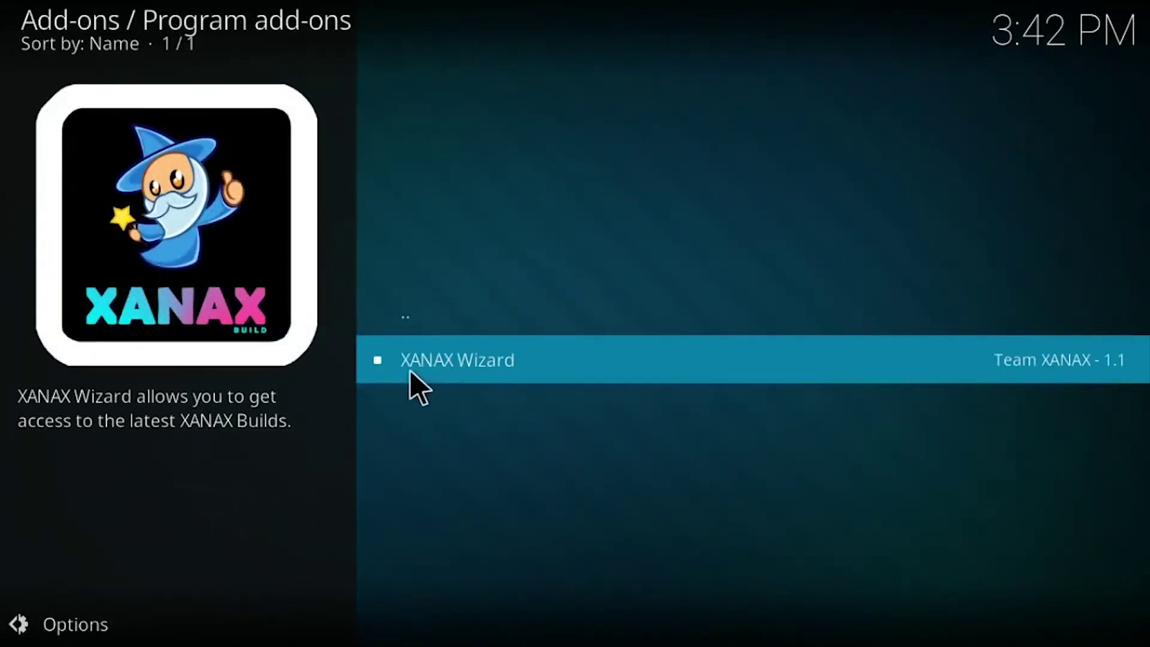
{"action": "left_click", "coordinate": [523, 358]}
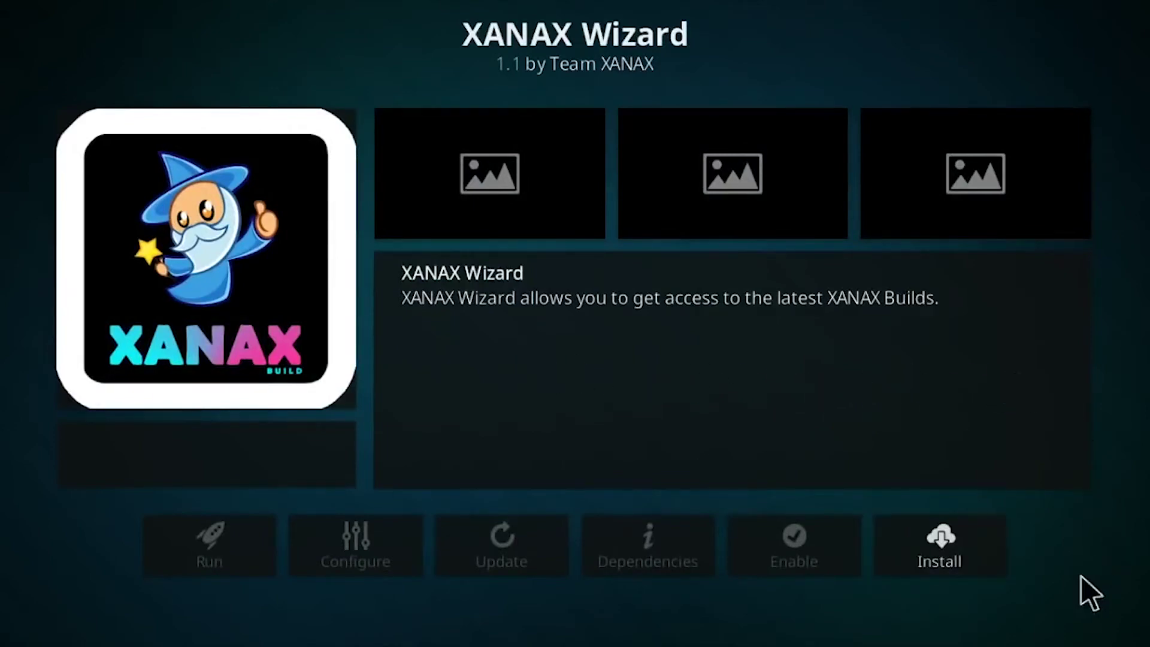
{"action": "left_click", "coordinate": [947, 563]}
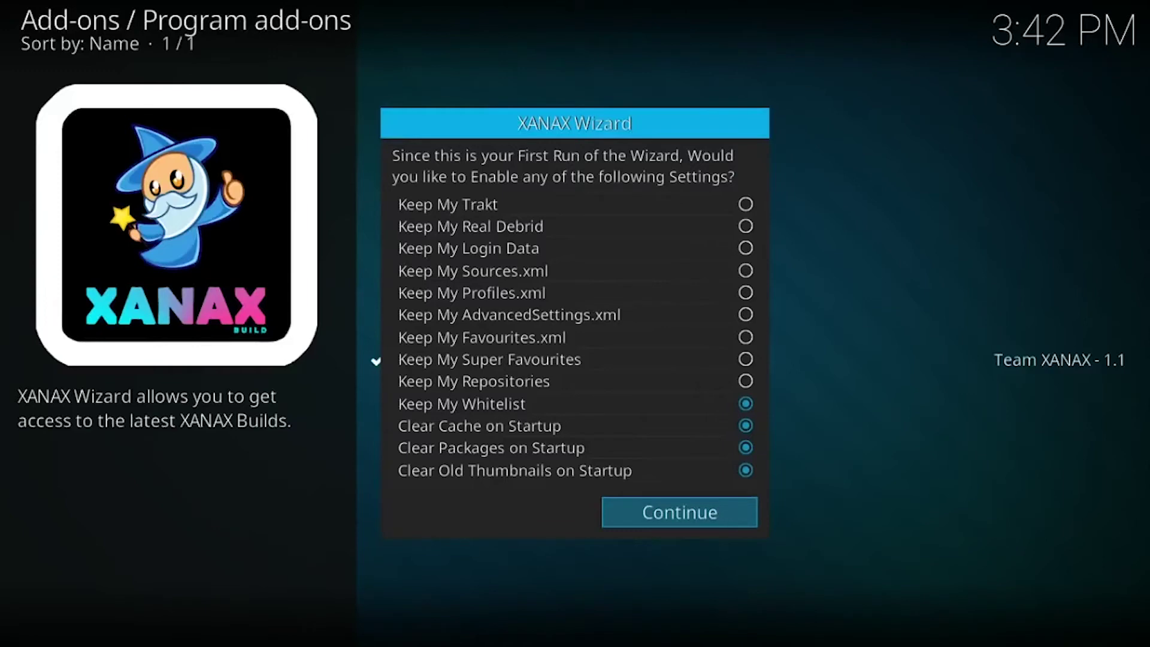
Accept the wizard's default first-run settings and run a Standard Install of the [18.2] Xanax 18 Host 1 (v2.1) build from its Build Menu.
{"action": "left_click", "coordinate": [702, 517]}
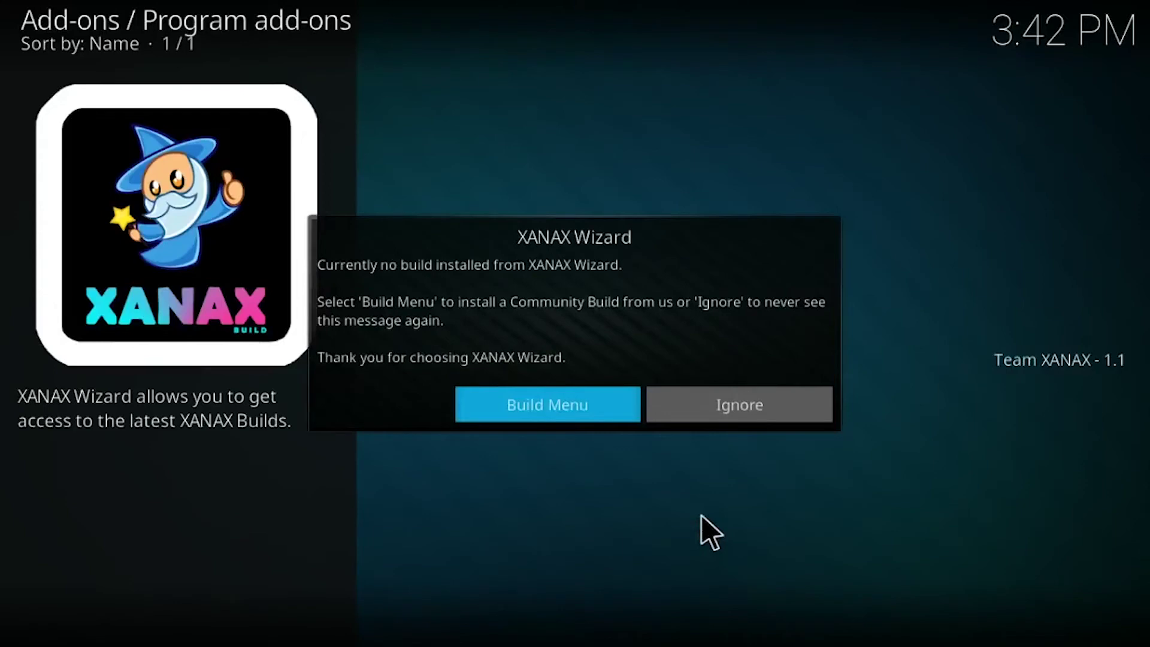
{"action": "left_click", "coordinate": [598, 418]}
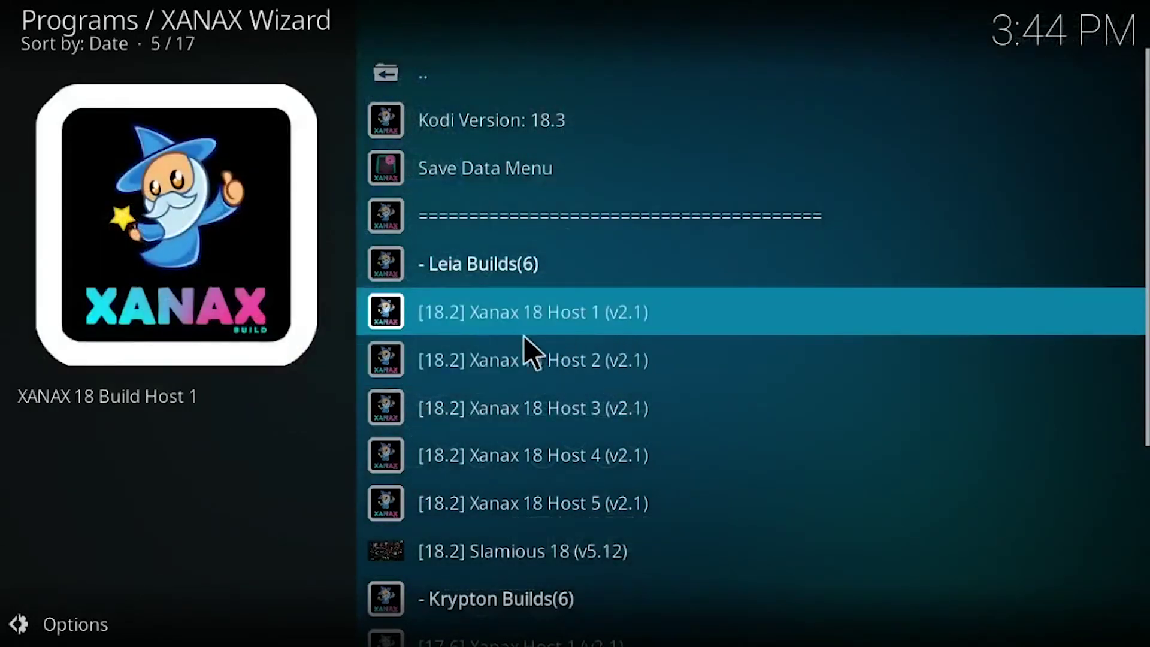
{"action": "left_click", "coordinate": [502, 322]}
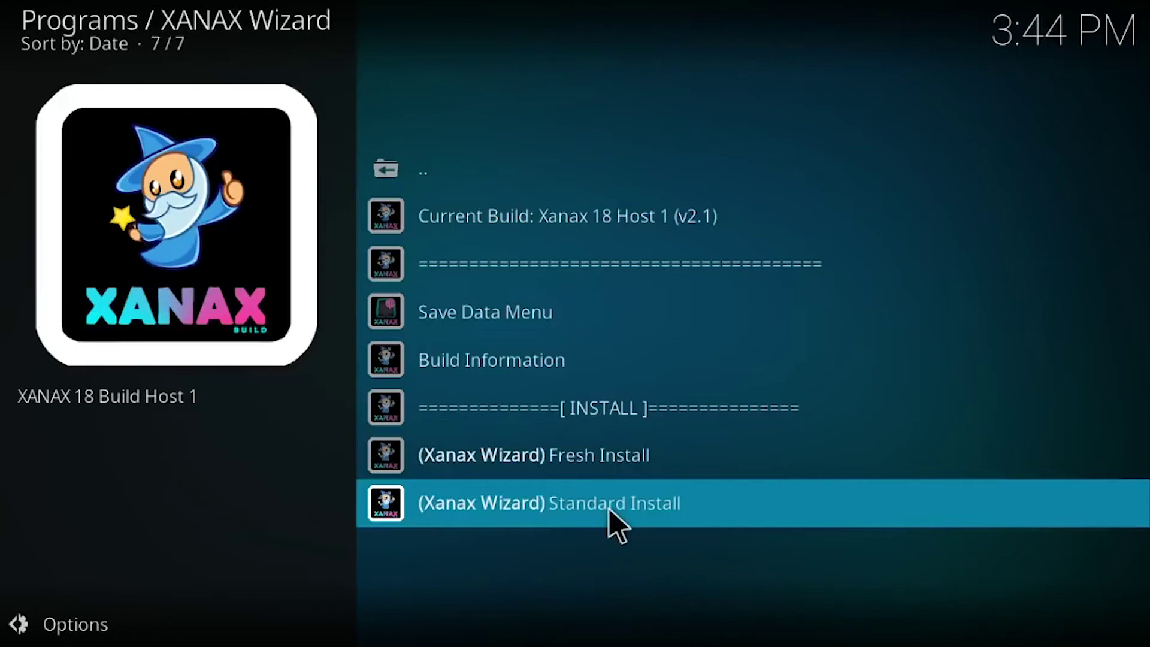
{"action": "left_click", "coordinate": [608, 508]}
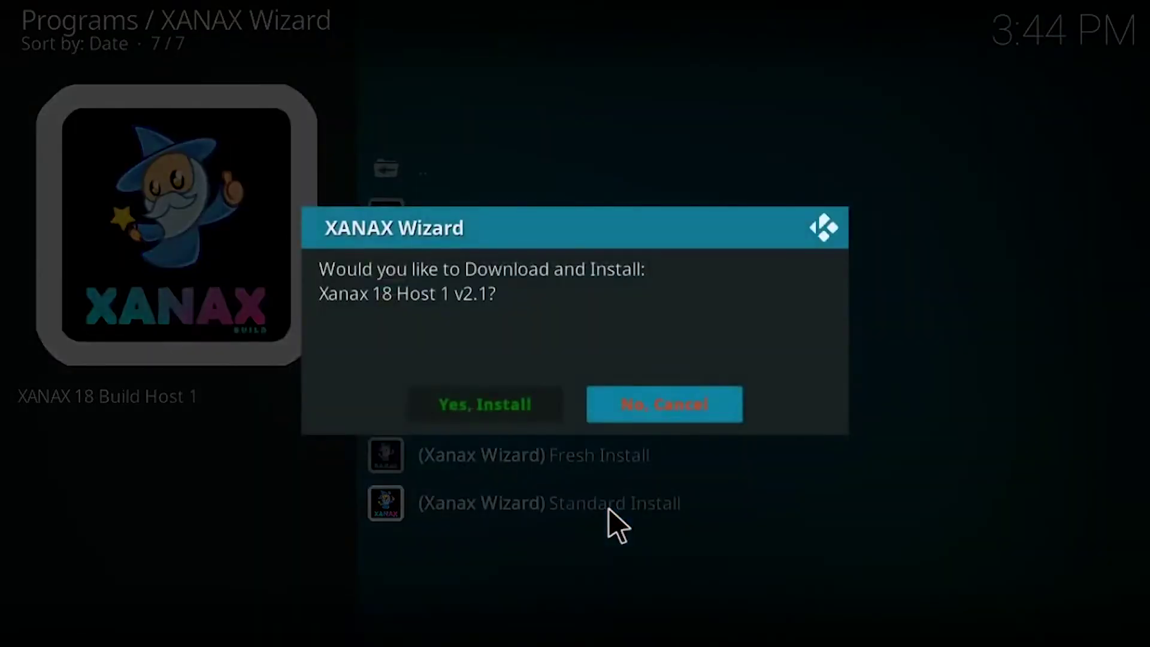
{"action": "left_click", "coordinate": [501, 404]}
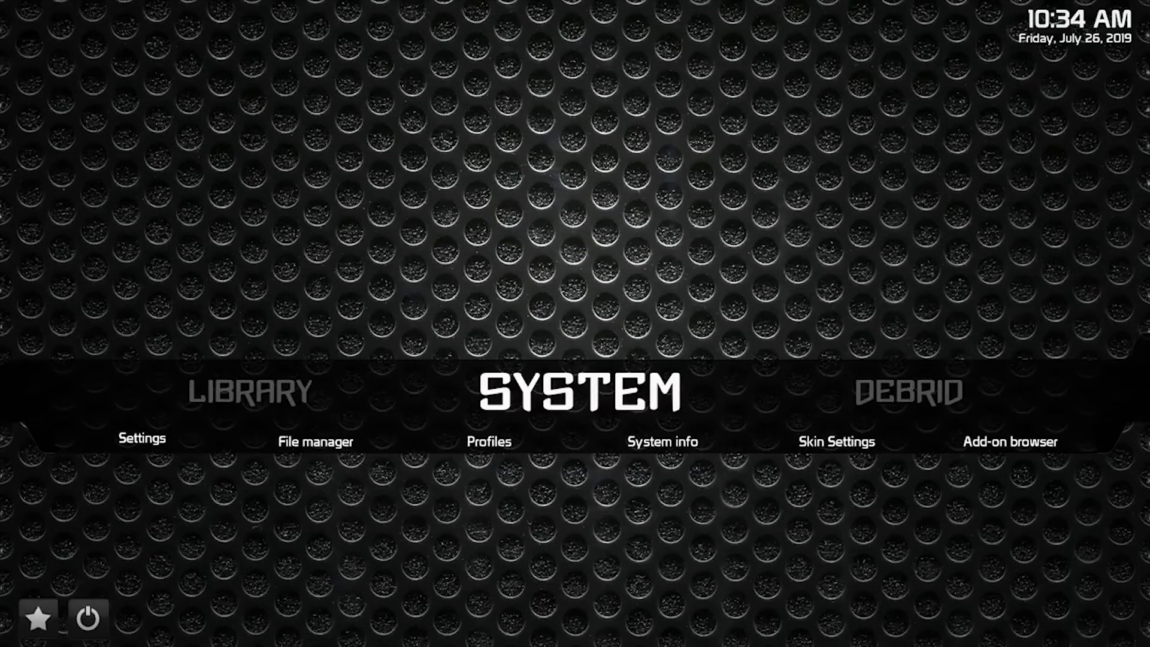
Locate the Add source entry in the file manager of the System section, and return to the home screen.
{"action": "key", "text": "Down"}
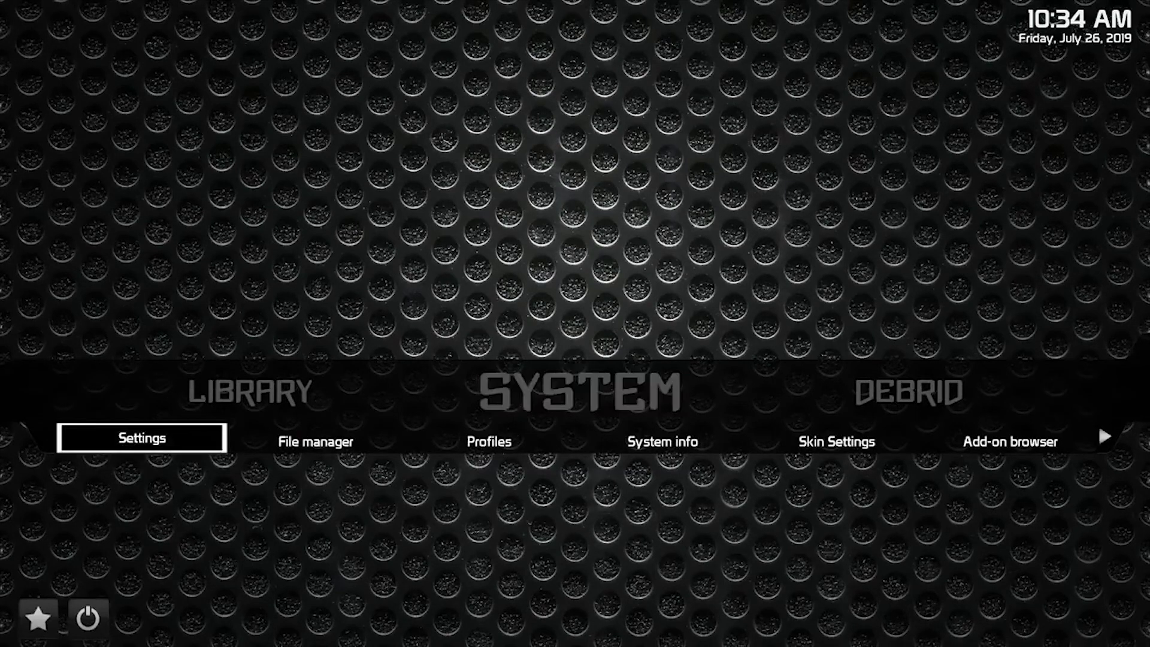
{"action": "key", "text": "Right"}
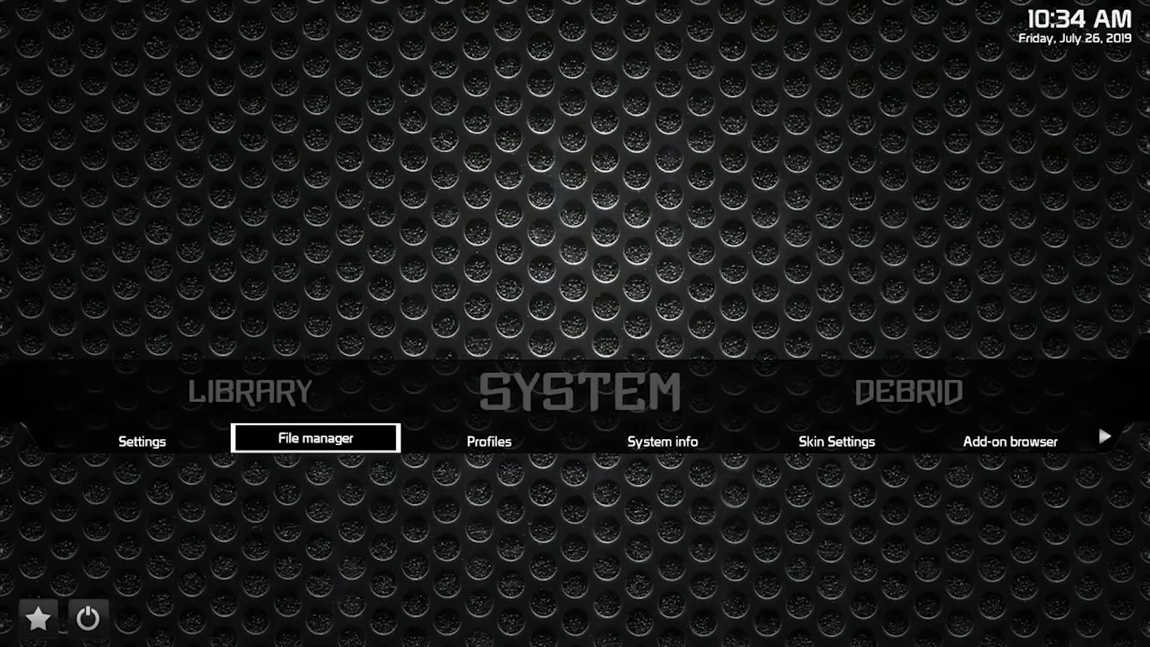
{"action": "key", "text": "Return"}
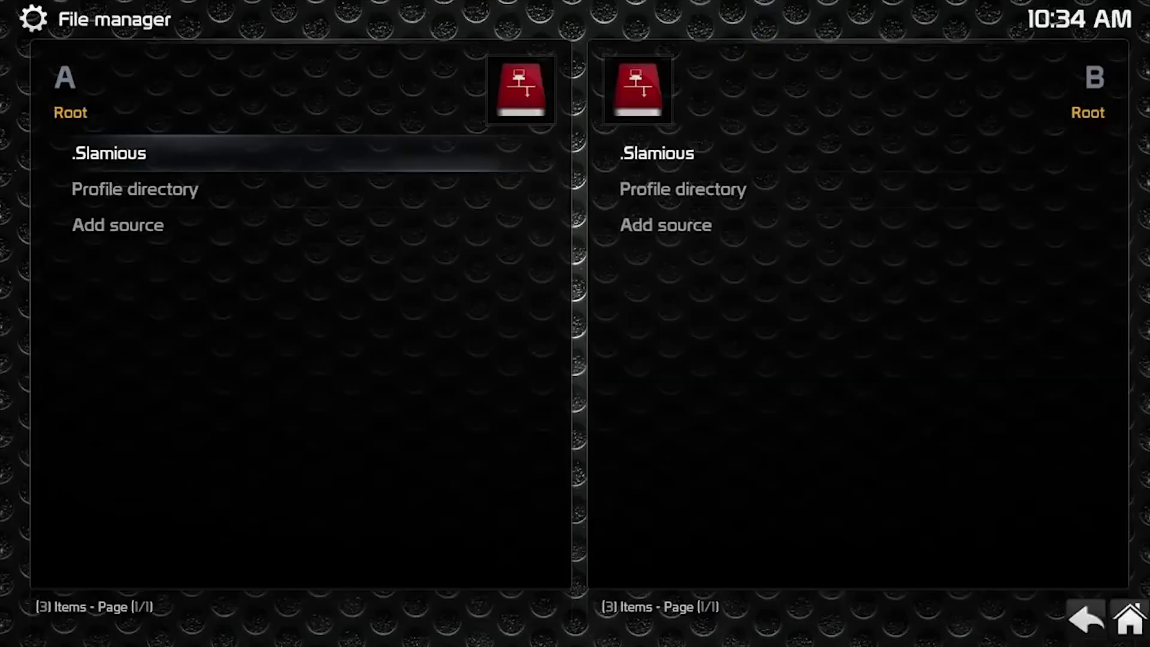
{"action": "key", "text": "Down"}
{"action": "key", "text": "Down"}
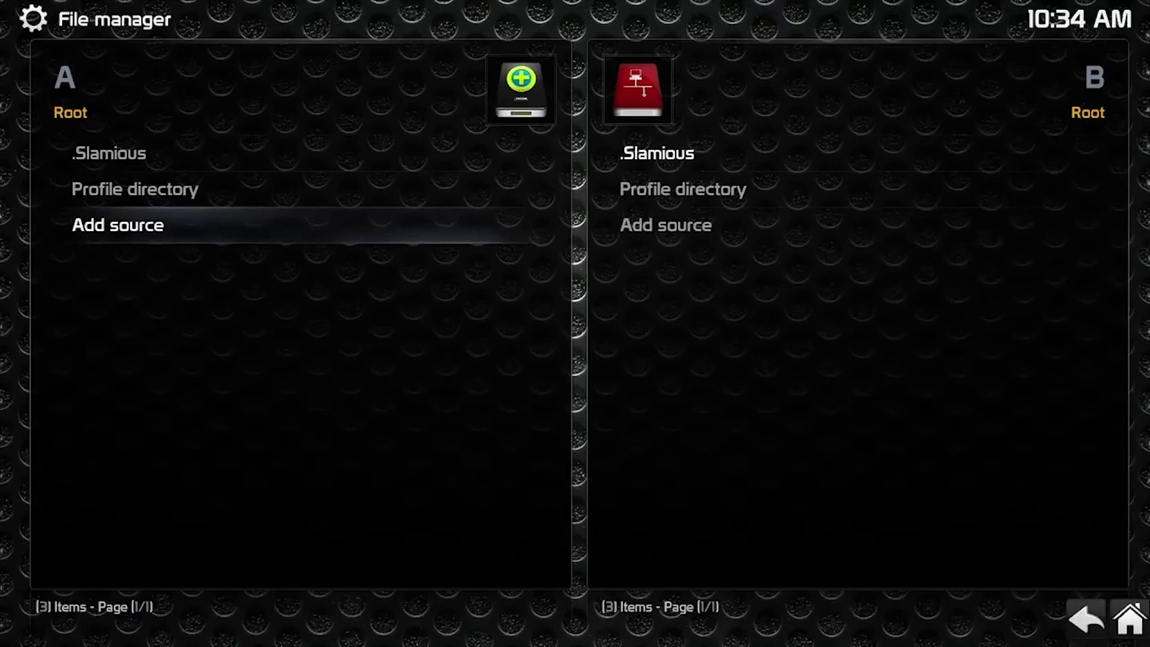
{"action": "key", "text": "Escape"}
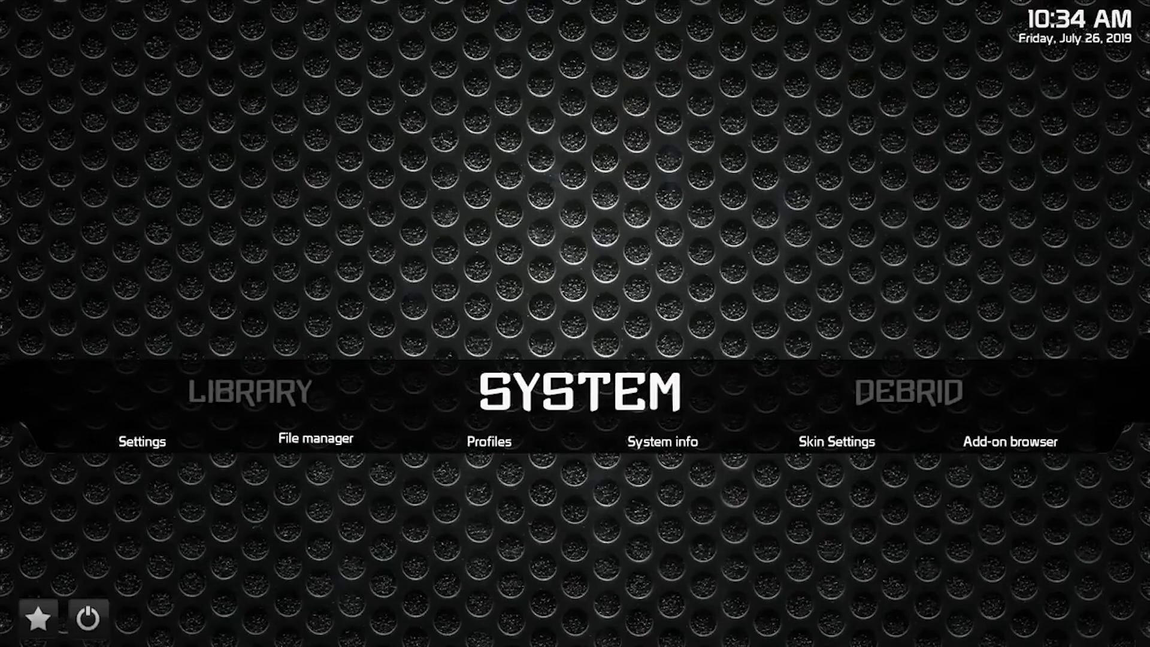
Find the Install from zip file option in the System section's add-on browser, and leave the browser.
{"action": "key", "text": "Down"}
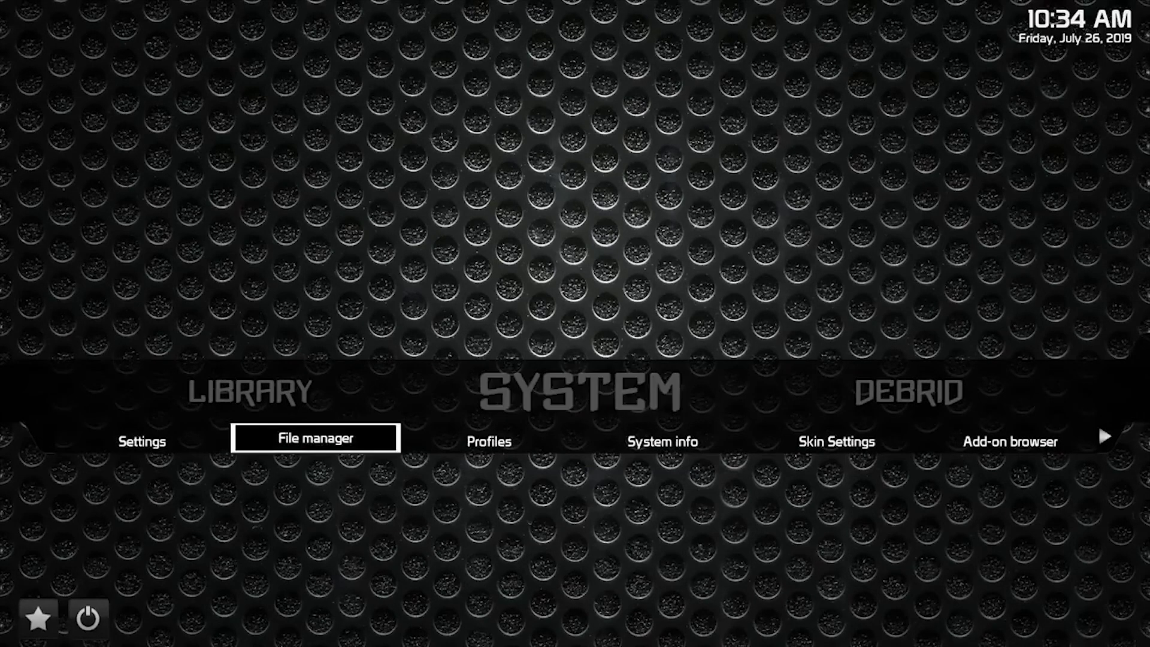
{"action": "key", "text": "Right"}
{"action": "key", "text": "Right"}
{"action": "key", "text": "Right"}
{"action": "key", "text": "Right"}
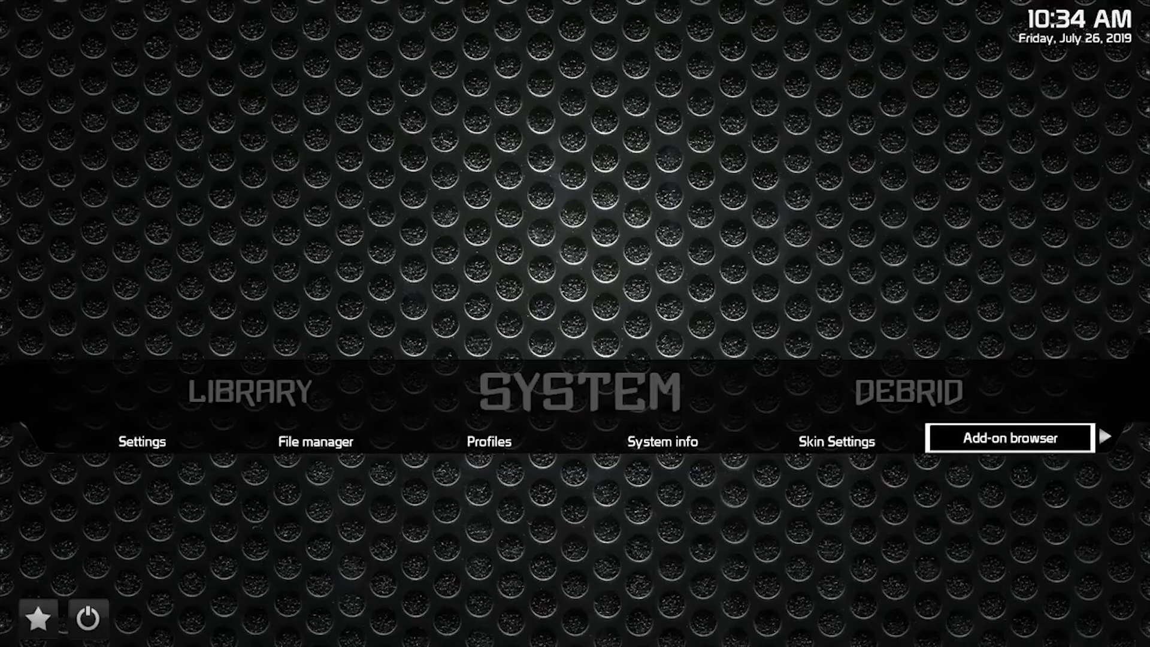
{"action": "key", "text": "Return"}
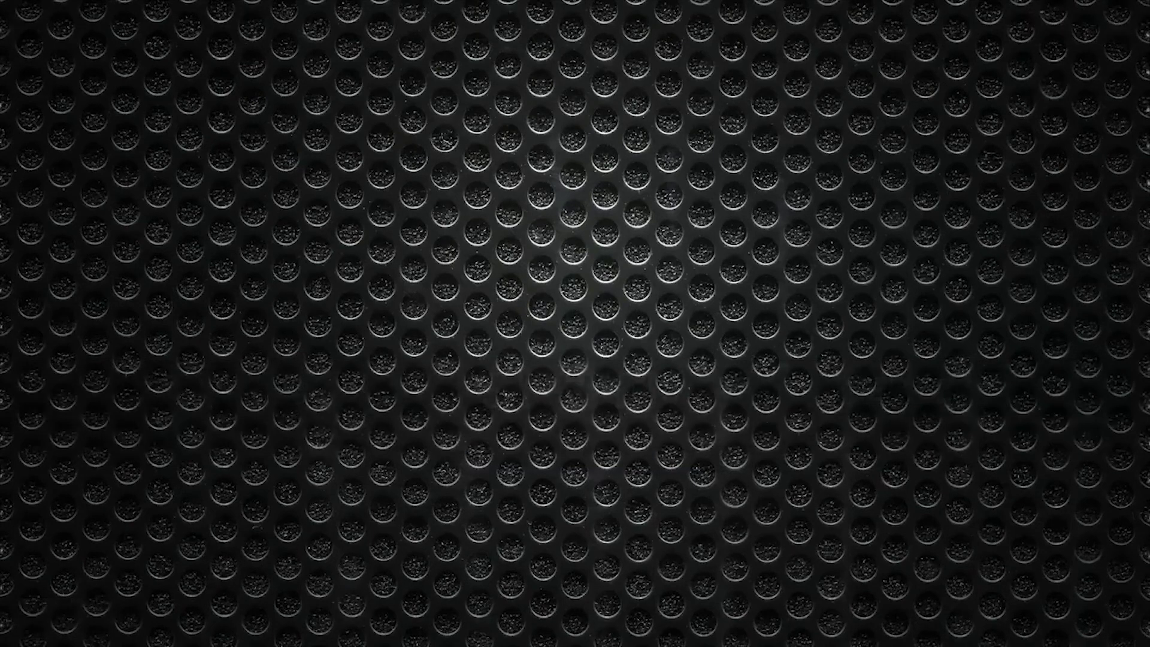
{"action": "key", "text": "Down"}
{"action": "key", "text": "Down"}
{"action": "key", "text": "Down"}
{"action": "key", "text": "Down"}
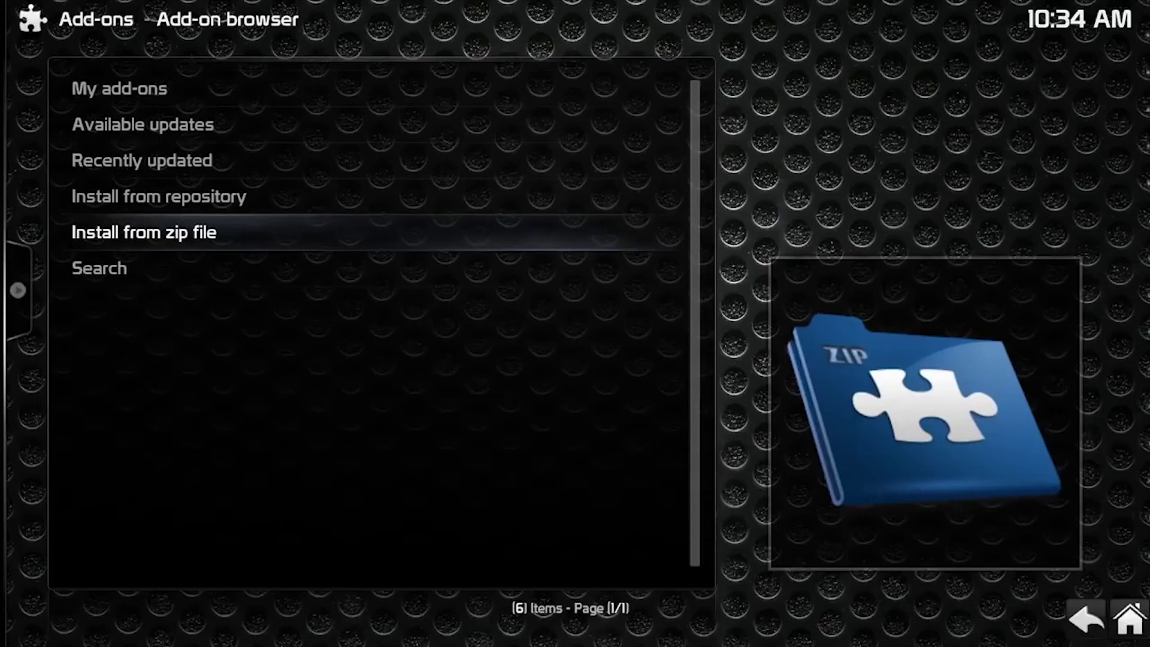
{"action": "key", "text": "Escape"}
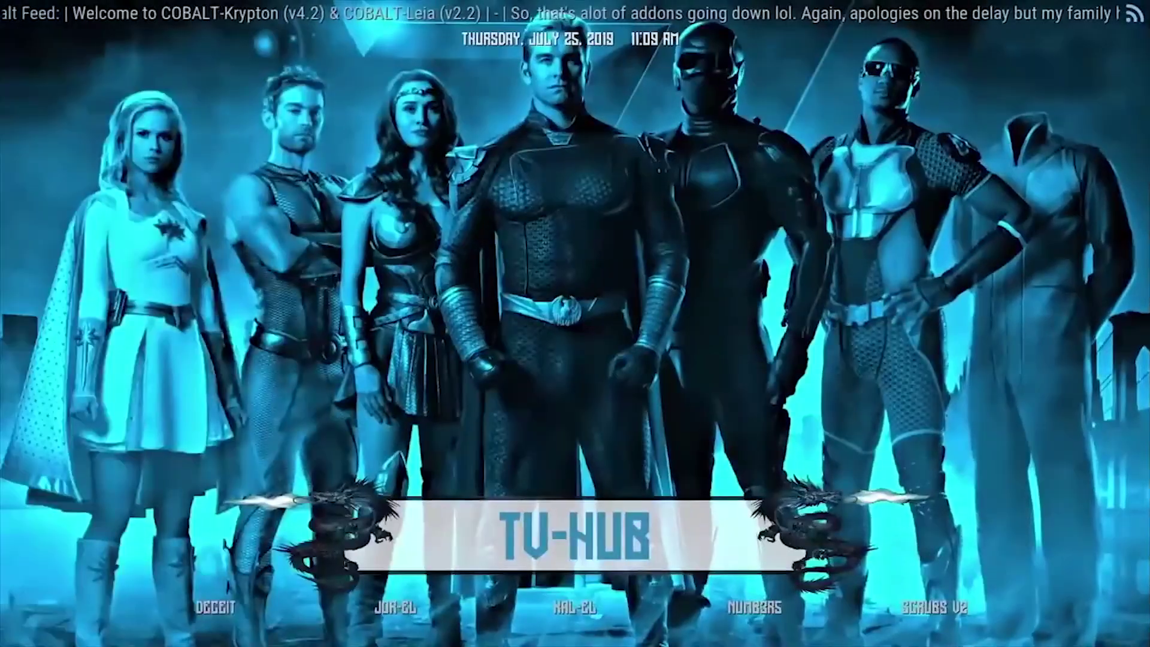
Browse the Cobalt build's home sections from TV-Hub to System and view the source list in its file manager.
{"action": "key", "text": "Right"}
{"action": "key", "text": "Right"}
{"action": "key", "text": "Right"}
{"action": "key", "text": "Right"}
{"action": "key", "text": "Right"}
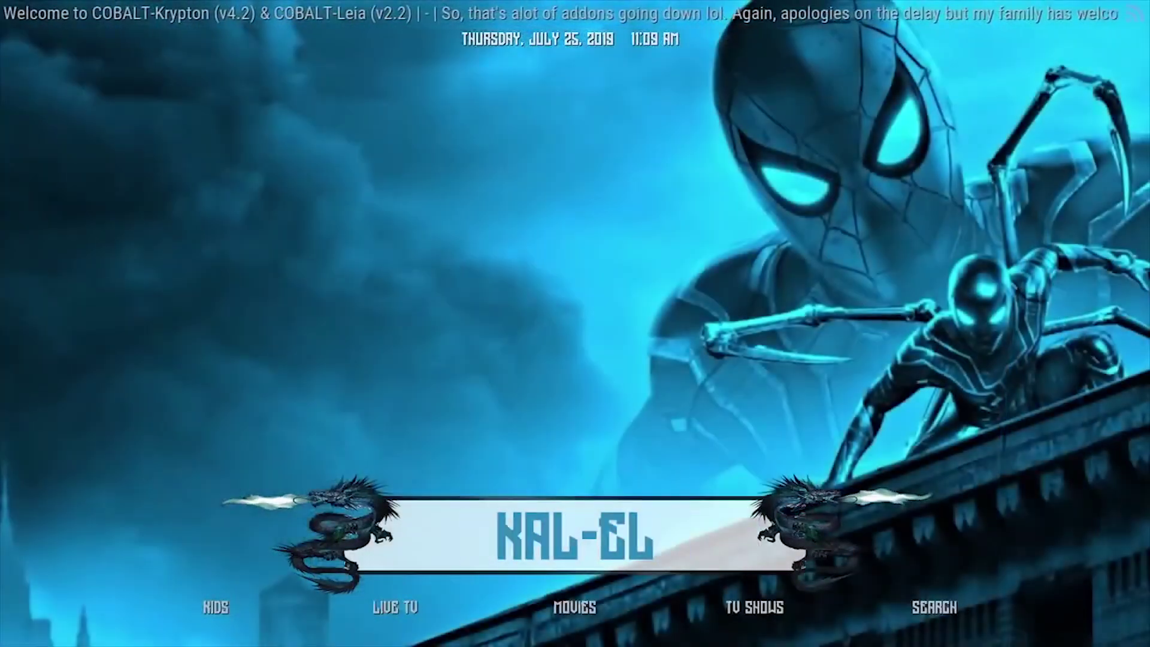
{"action": "key", "text": "Right"}
{"action": "key", "text": "Right"}
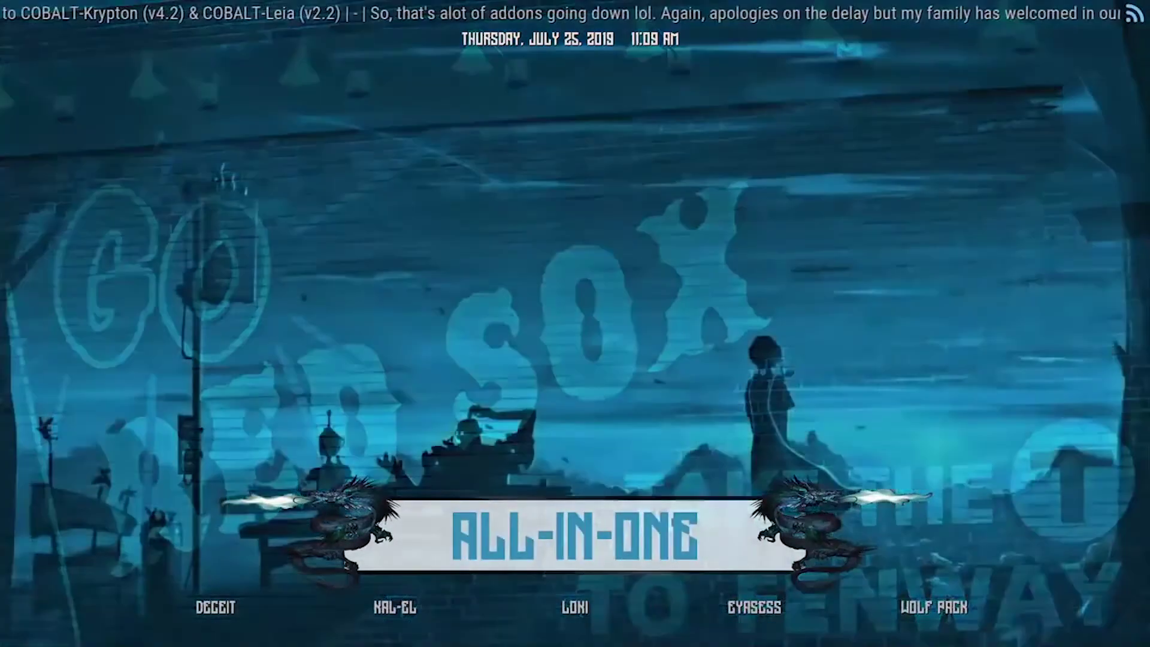
{"action": "key", "text": "Right"}
{"action": "key", "text": "Right"}
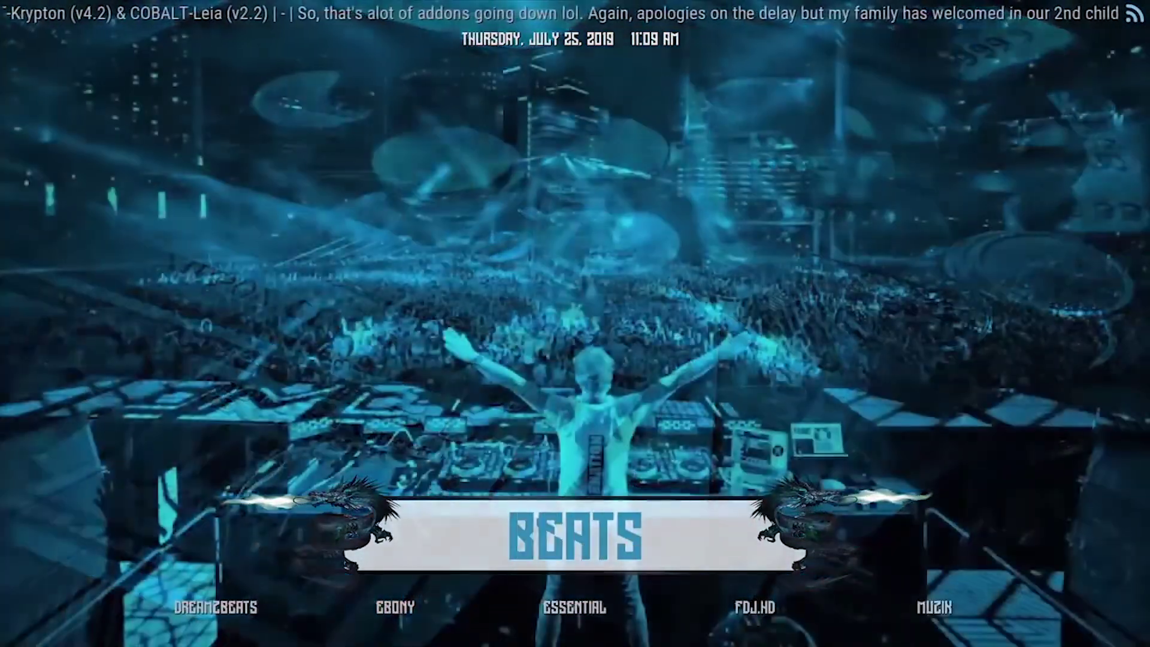
{"action": "key", "text": "Right"}
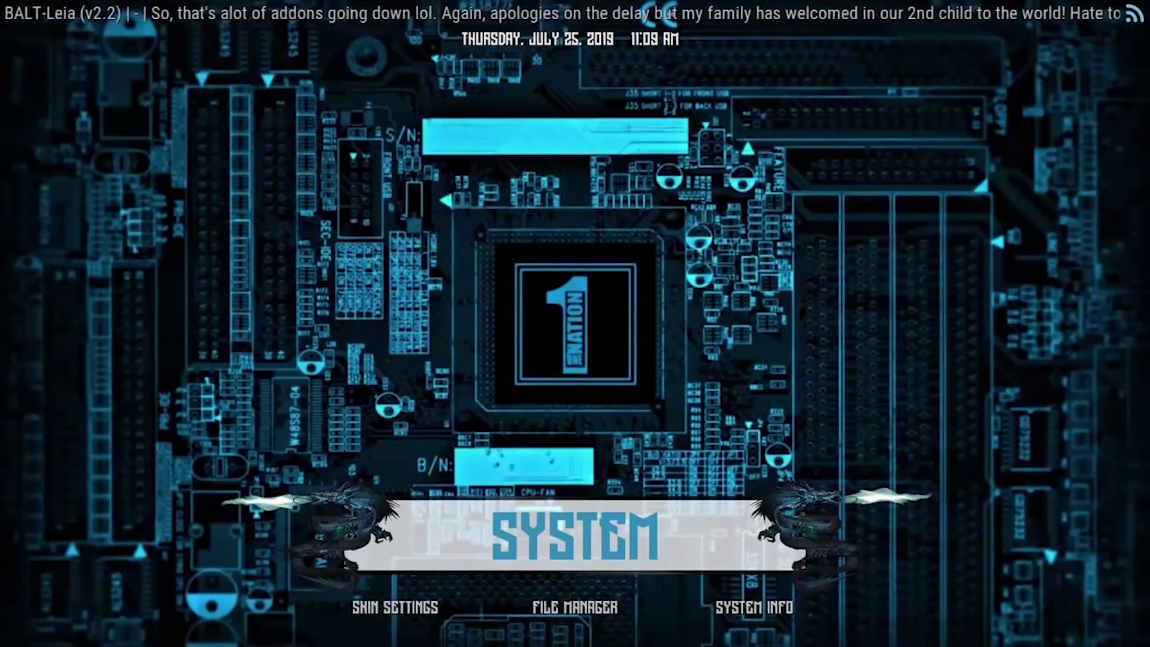
{"action": "key", "text": "Down"}
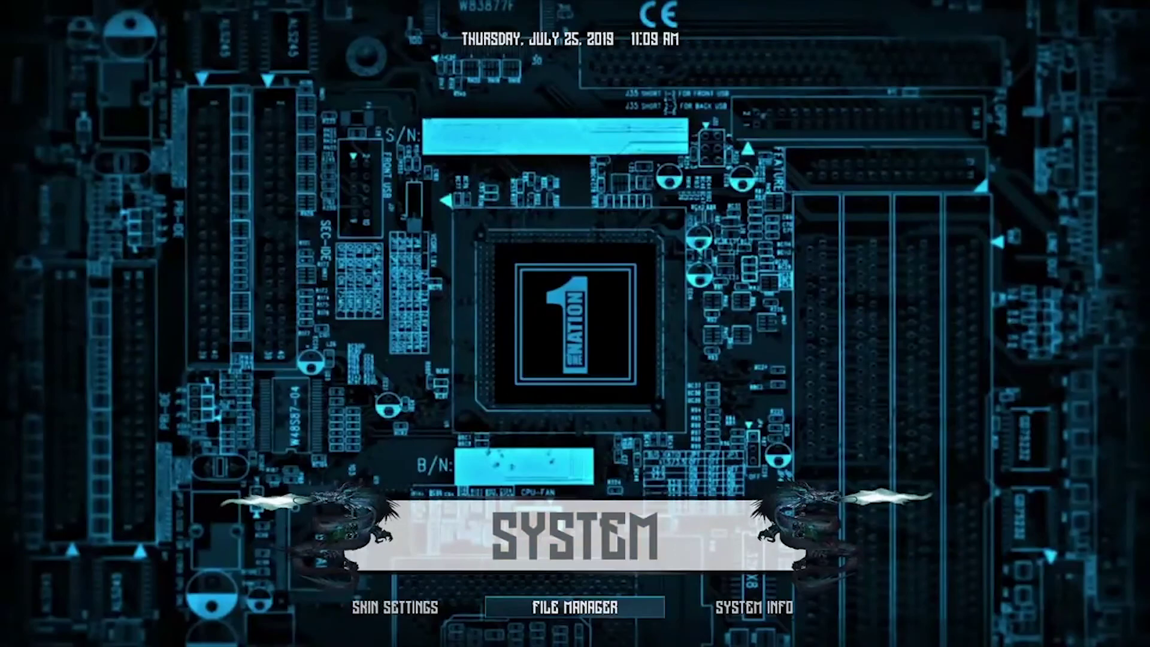
{"action": "key", "text": "Return"}
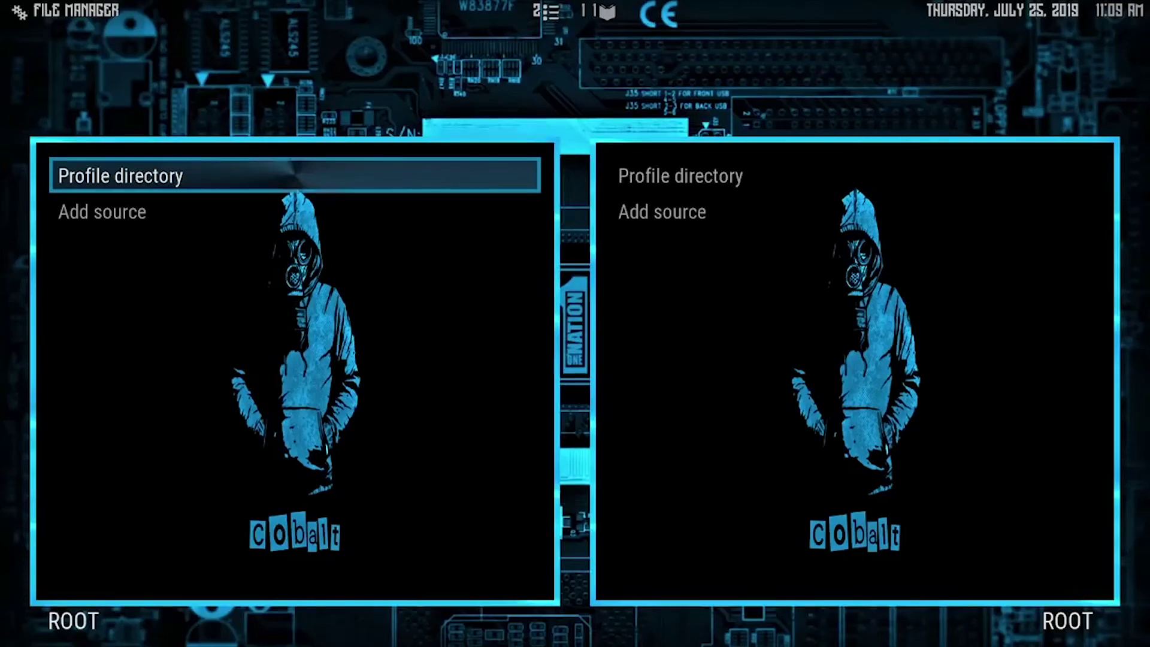
{"action": "key", "text": "Escape"}
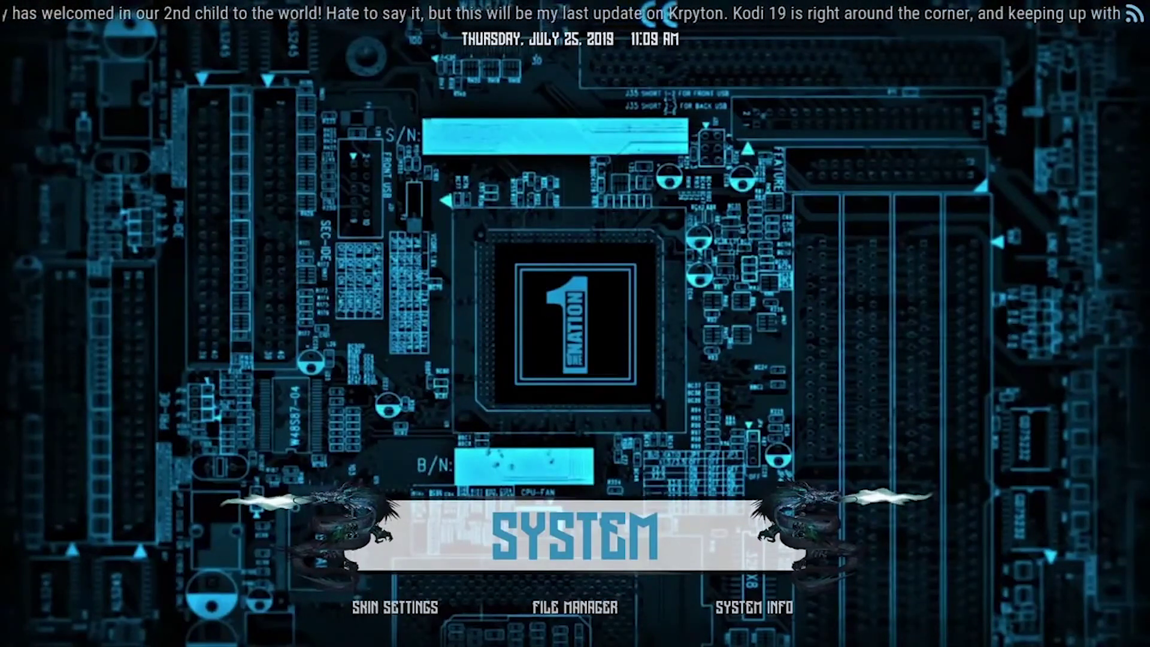
Find the Install from zip file option in the Cobalt build through the Add-ons entry of its system settings.
{"action": "key", "text": "Return"}
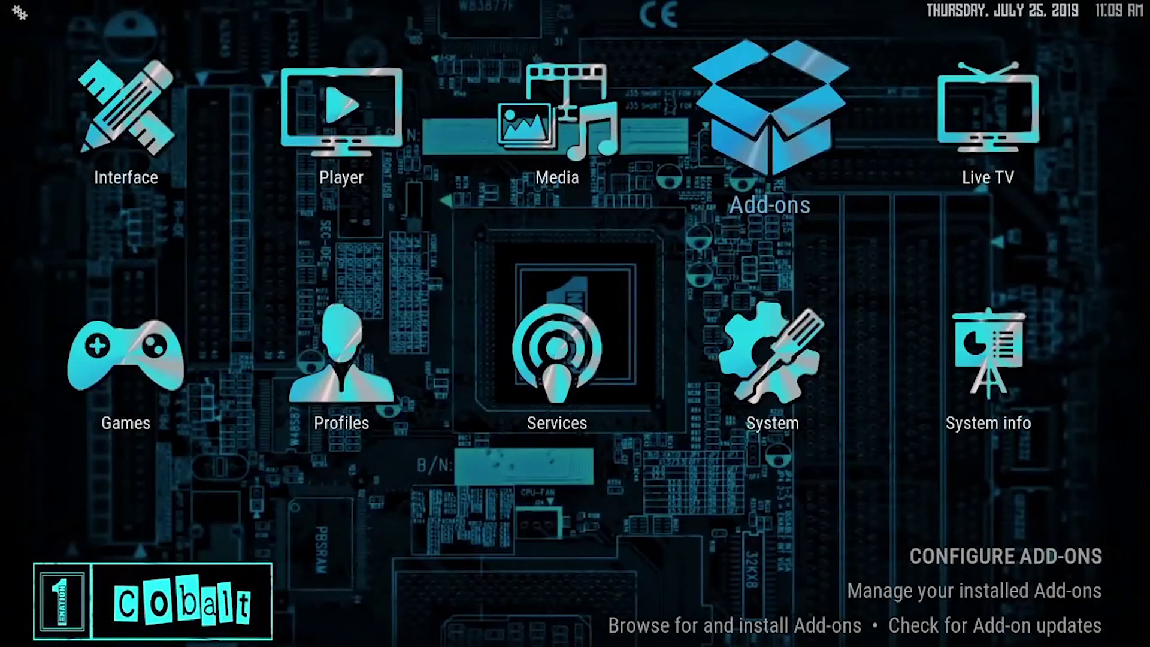
{"action": "key", "text": "Left"}
{"action": "key", "text": "Right"}
{"action": "key", "text": "Return"}
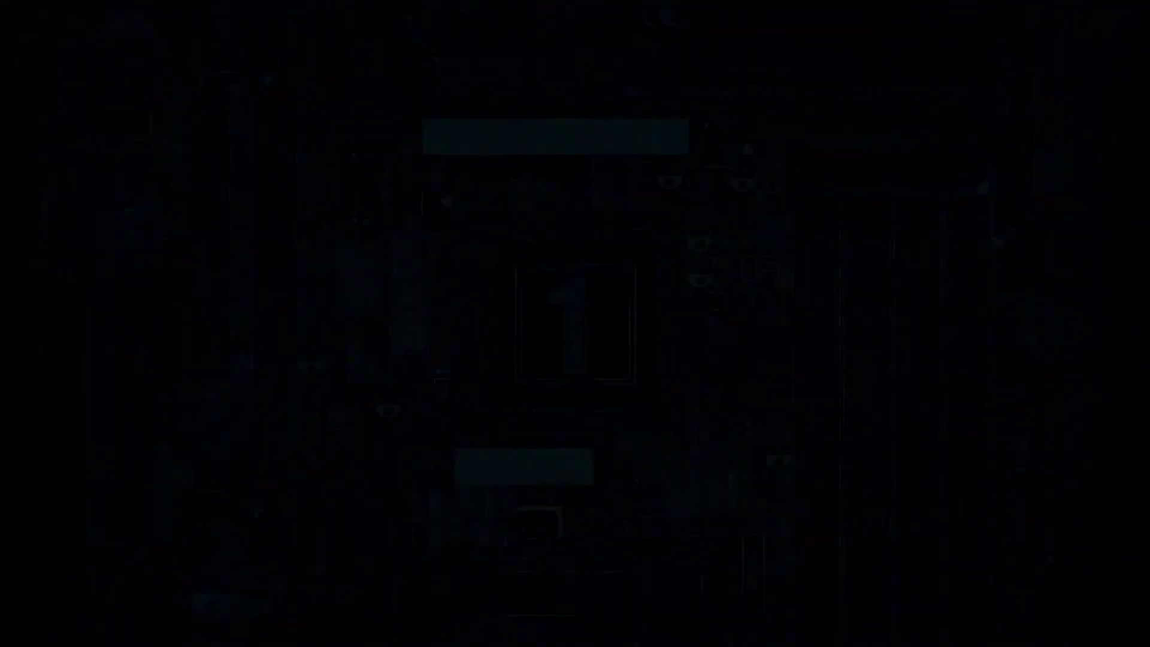
{"action": "key", "text": "Down"}
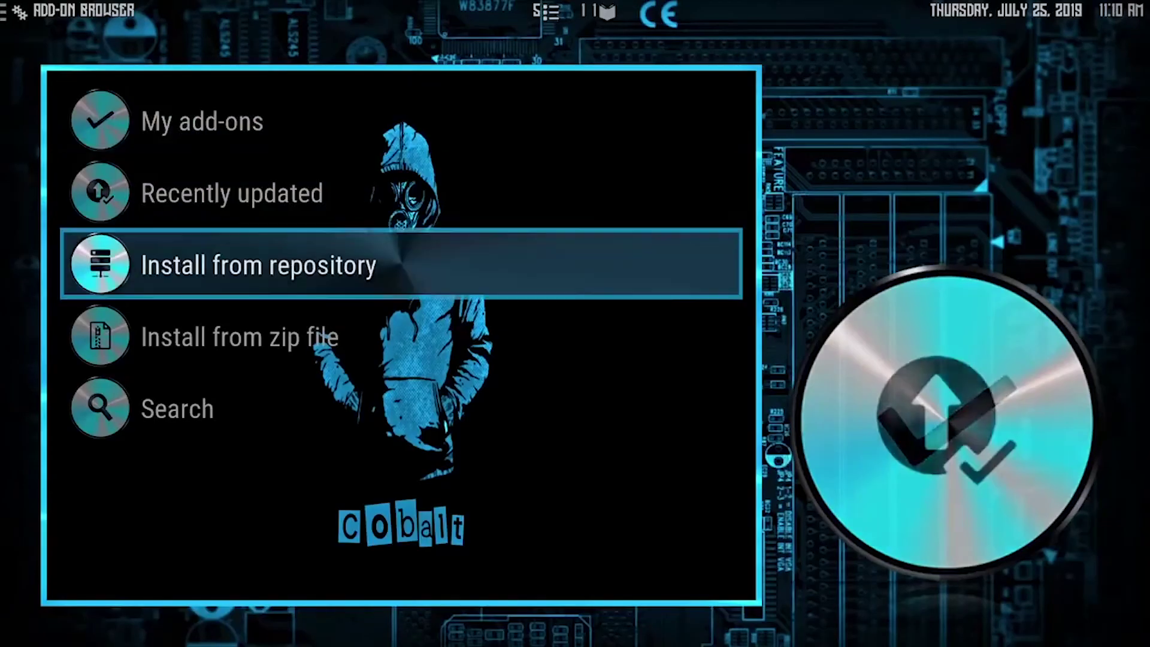
{"action": "key", "text": "Down"}
{"action": "key", "text": "Down"}
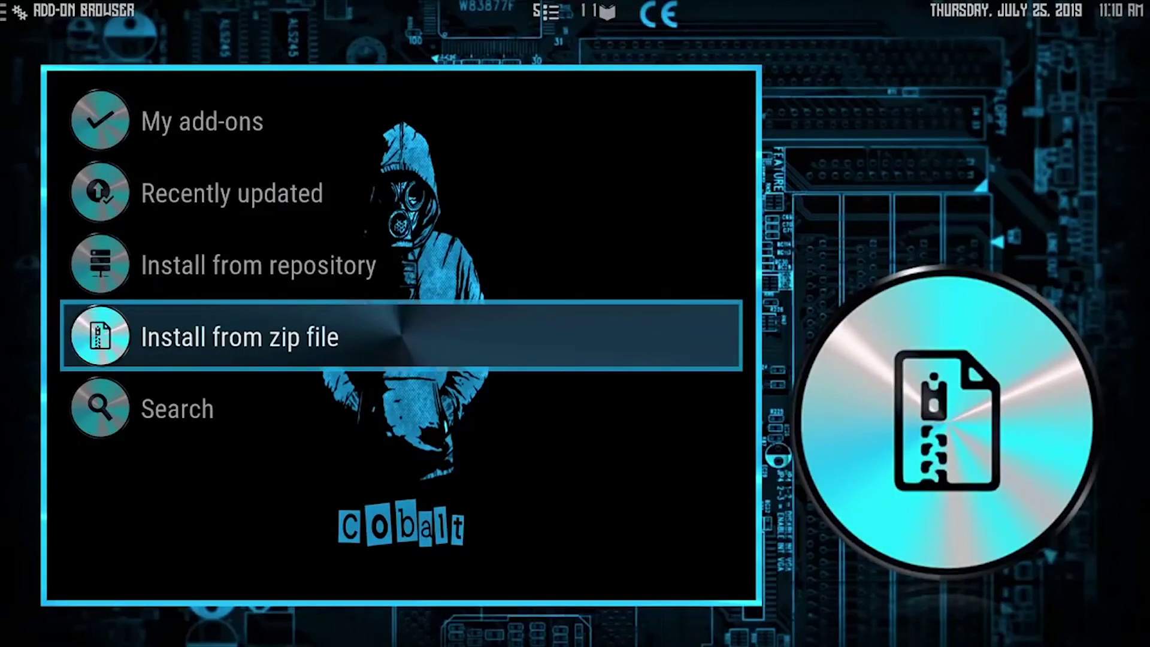
{"action": "key", "text": "Escape"}
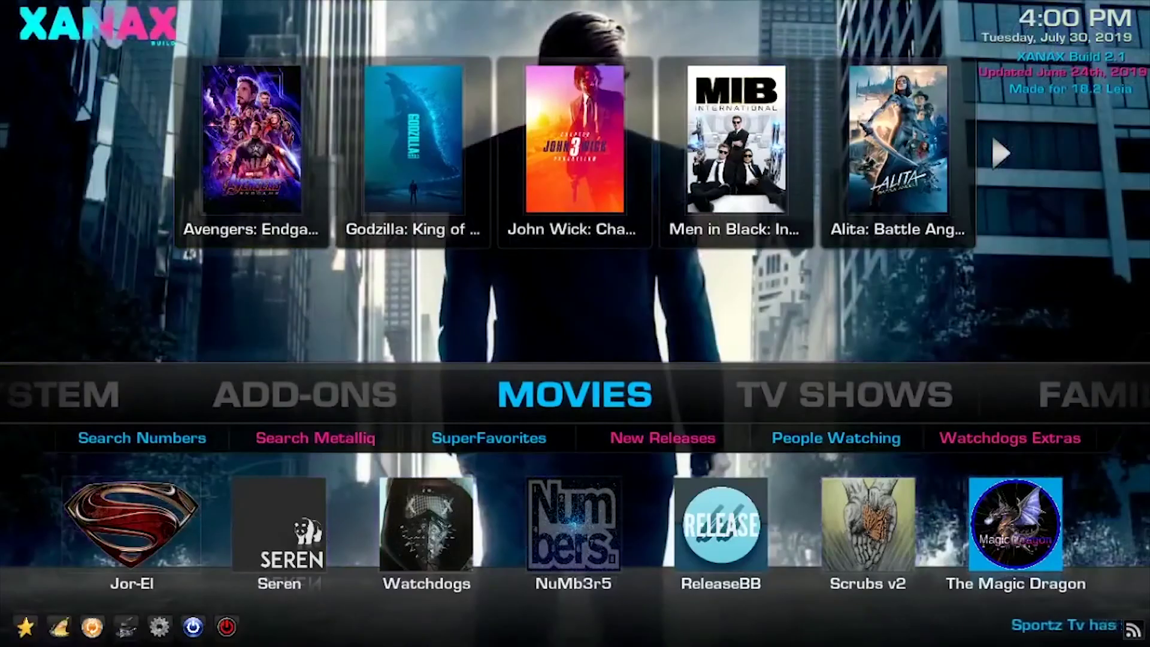
Examine the Xanax build's home sections from Movies through TV Shows, Family, sports, Music, APK and Misc. to System.
{"action": "key", "text": "Right"}
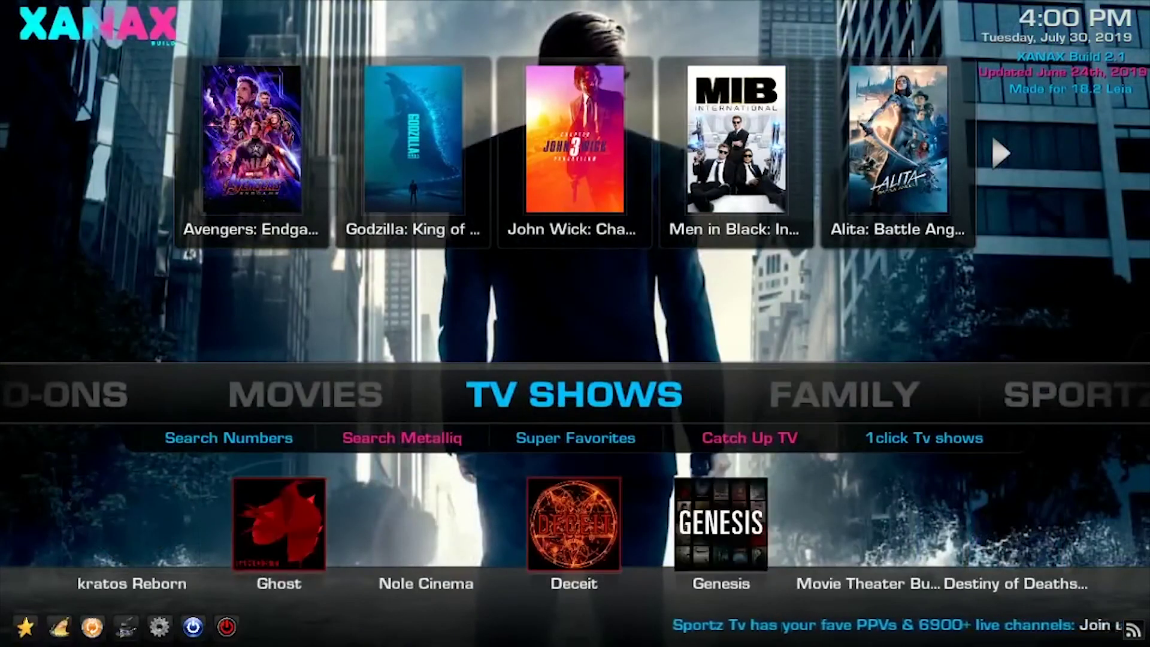
{"action": "key", "text": "Right"}
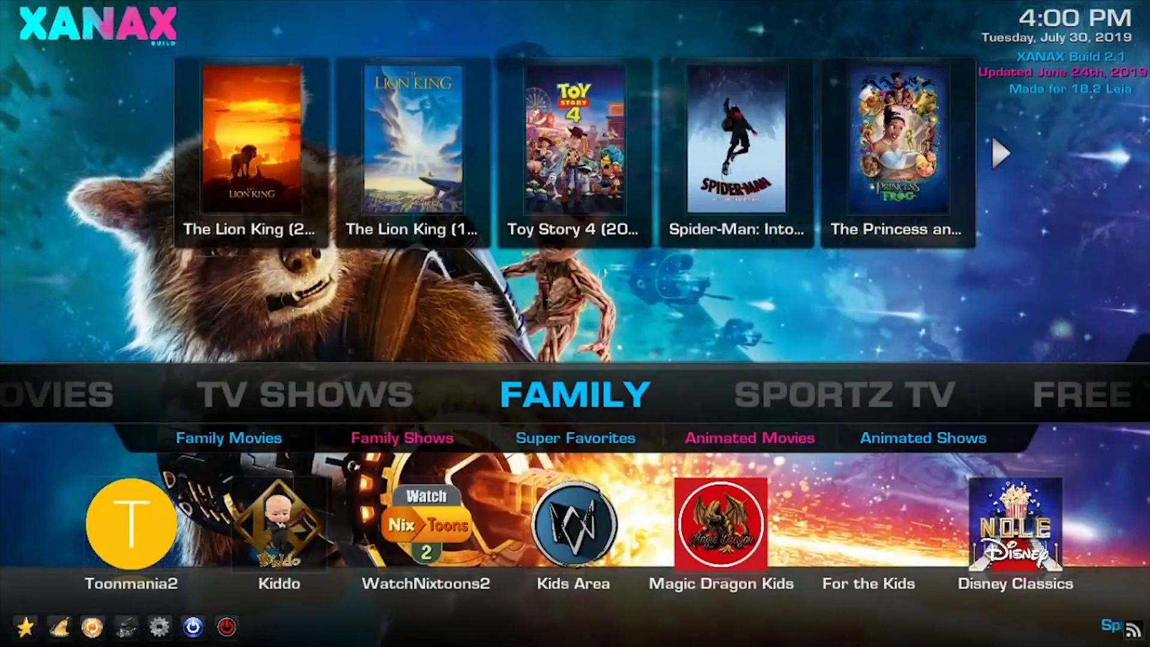
{"action": "key", "text": "Right"}
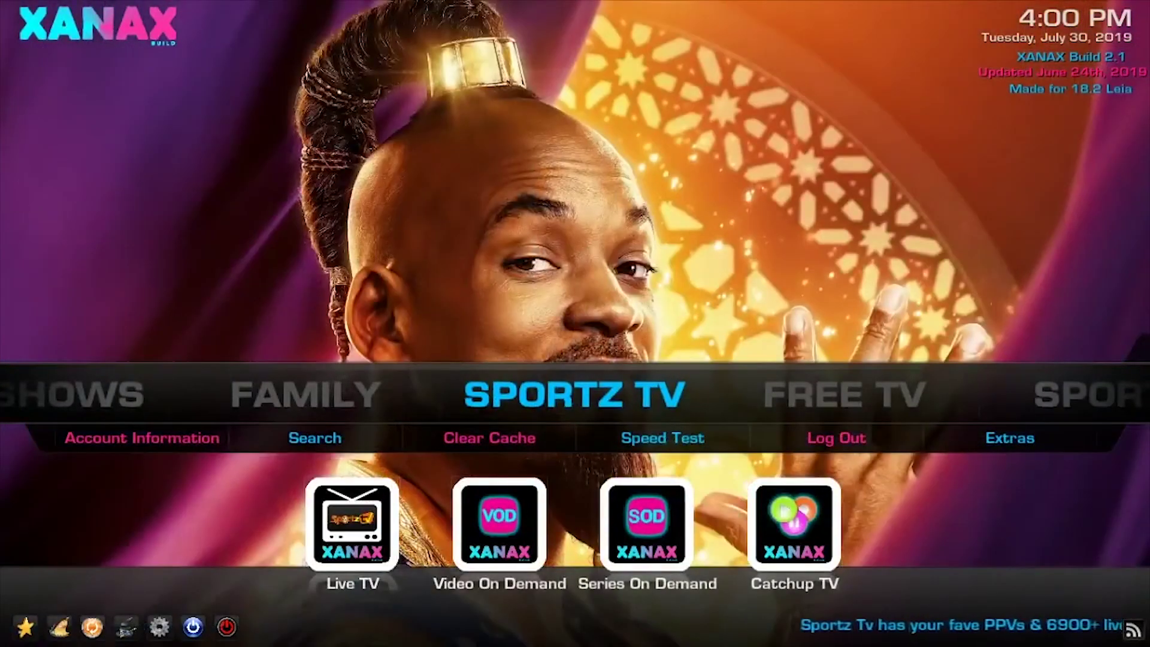
{"action": "key", "text": "Right"}
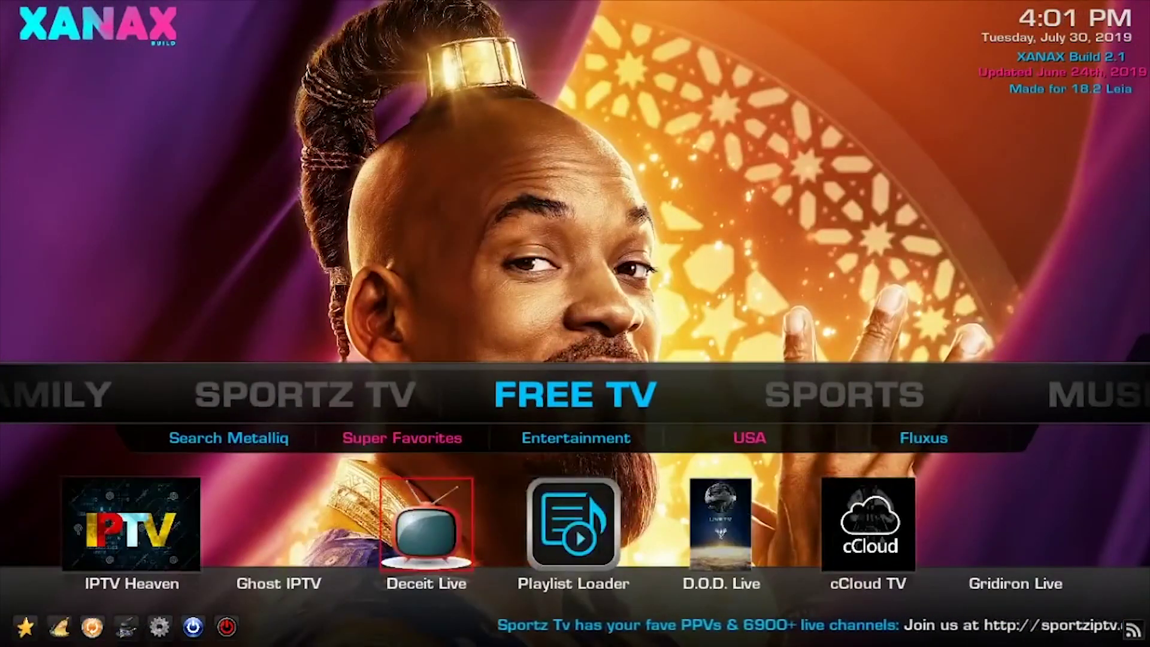
{"action": "key", "text": "Right"}
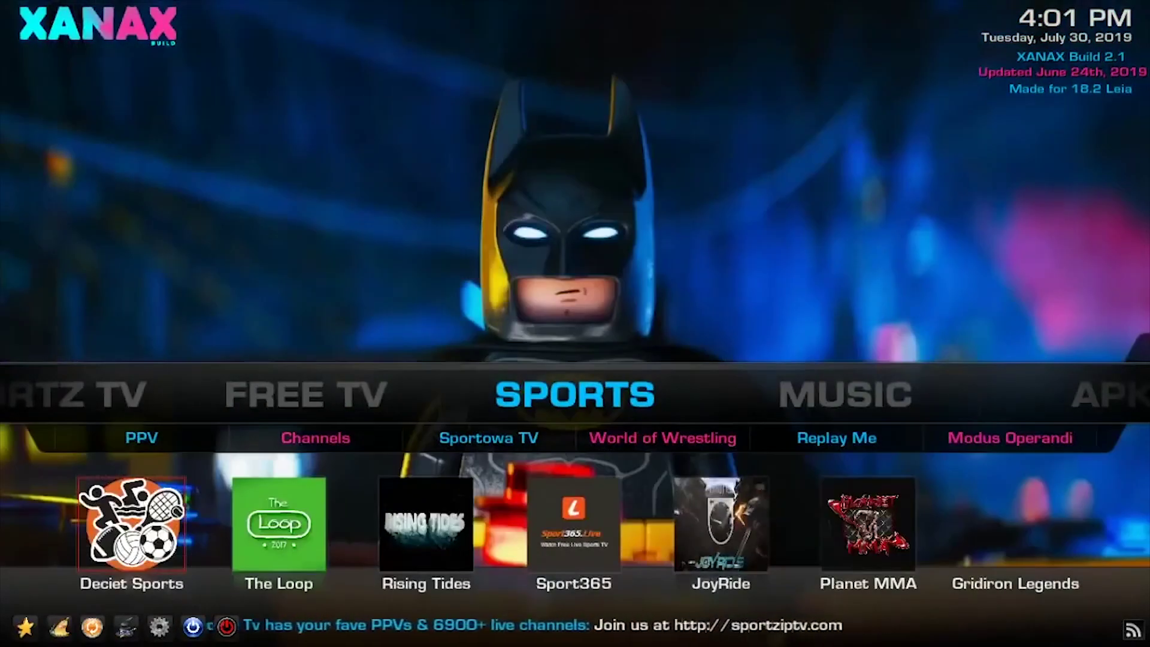
{"action": "key", "text": "Right"}
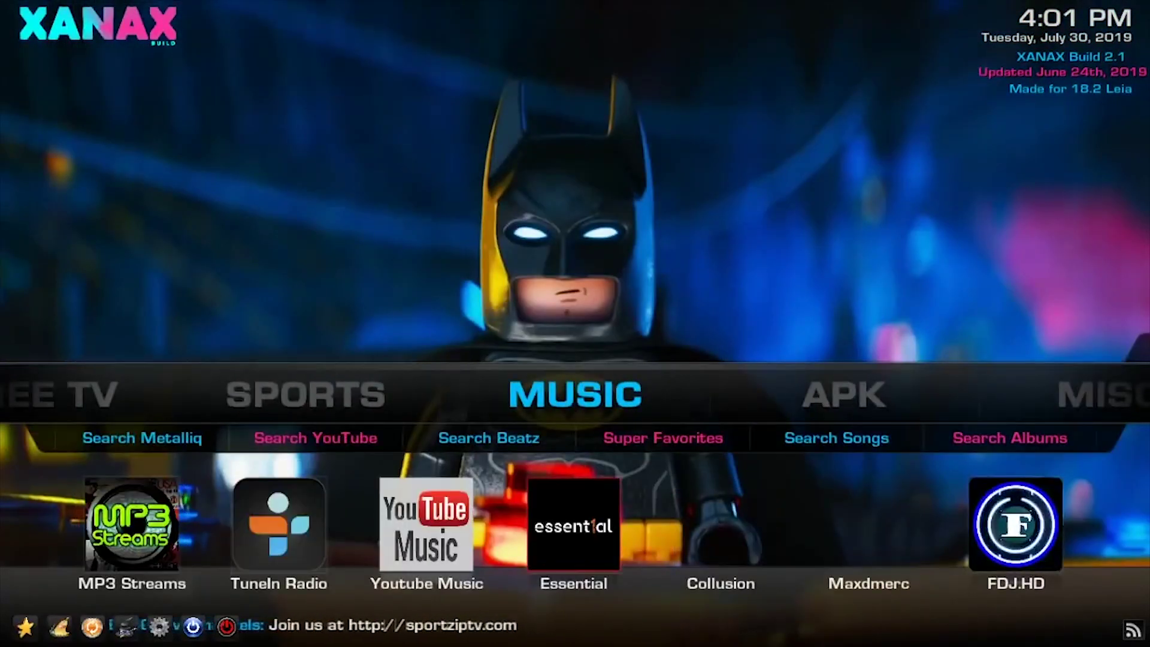
{"action": "key", "text": "Right"}
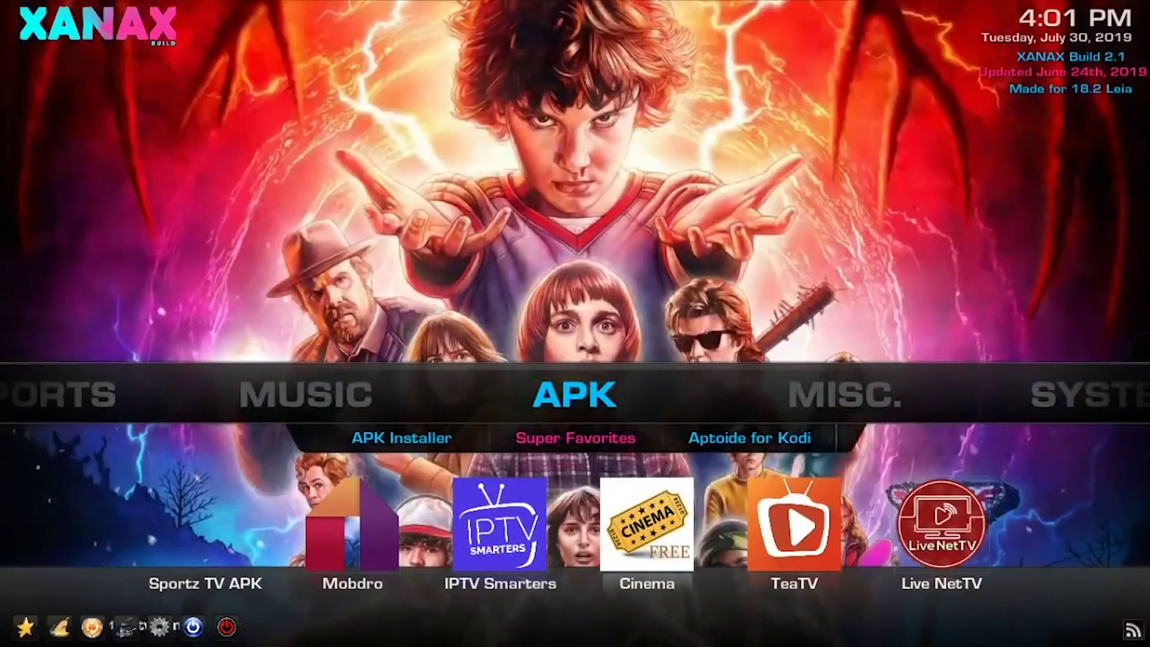
{"action": "key", "text": "Right"}
{"action": "key", "text": "Right"}
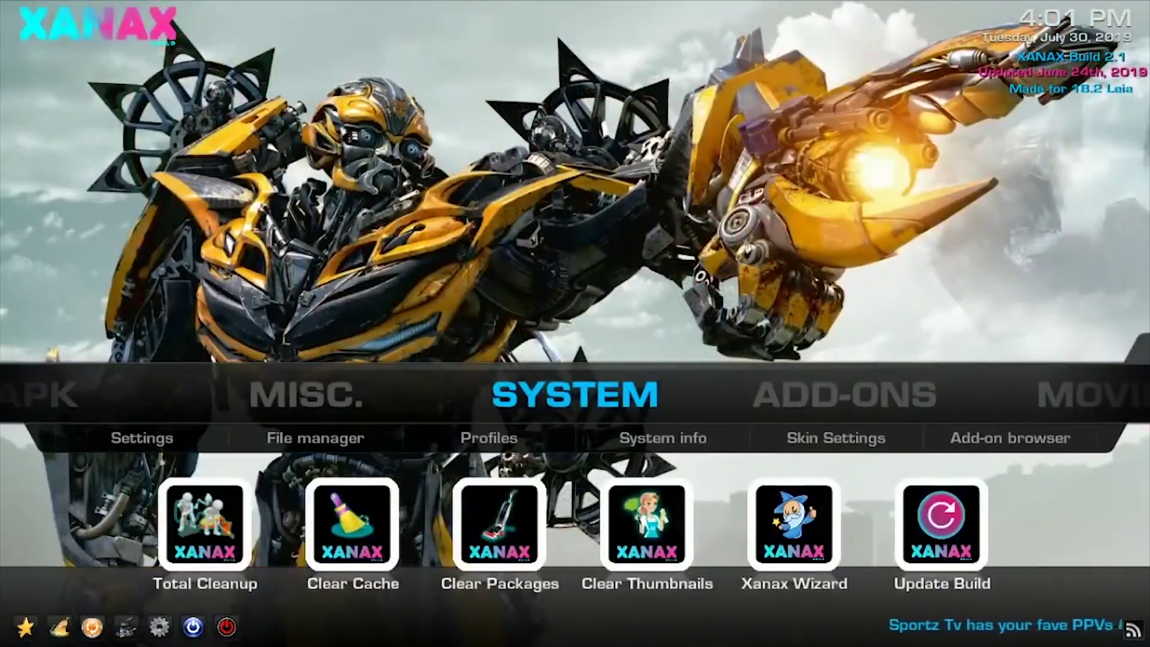